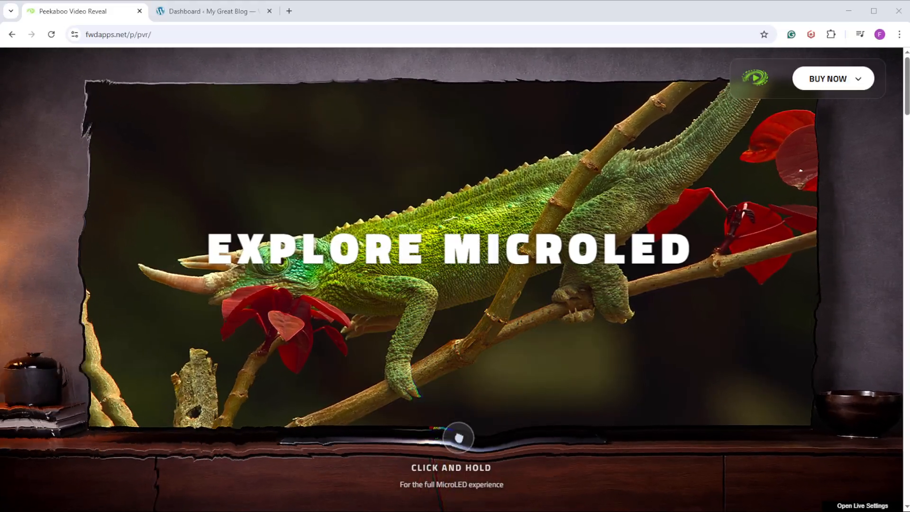
Step: Reveal the hidden video behind the Explore MicroLED image several times to examine the transition and pointer distortion
{"action": "left_click_drag", "start_coordinate": [452, 438], "coordinate": [439, 268]}
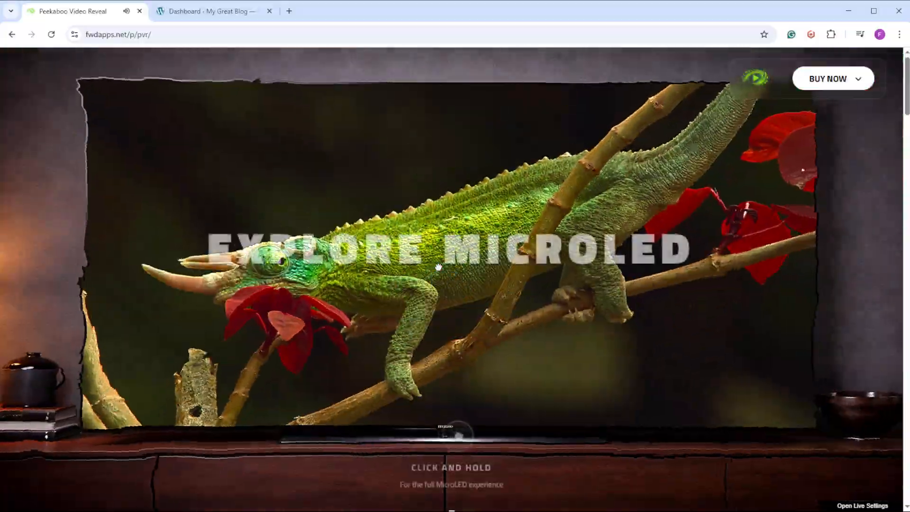
{"action": "left_click", "coordinate": [438, 266]}
{"action": "left_click", "coordinate": [439, 267]}
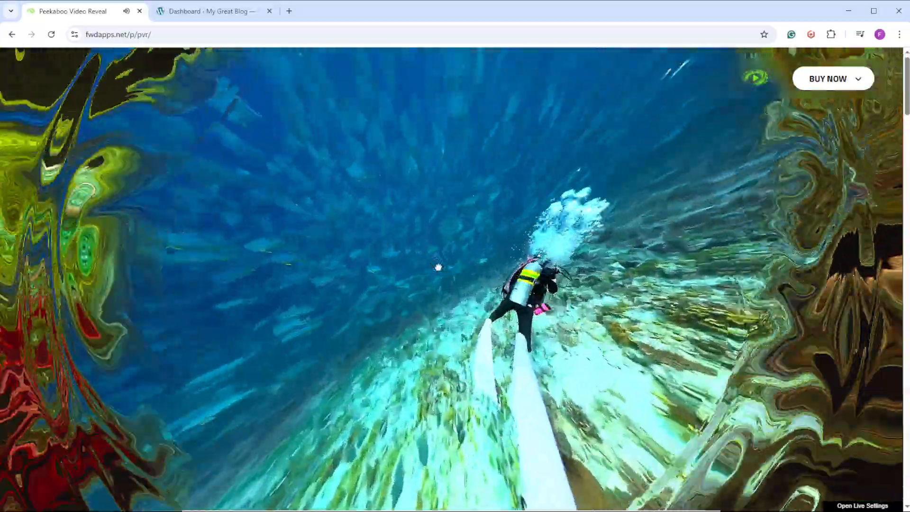
{"action": "left_click", "coordinate": [438, 267]}
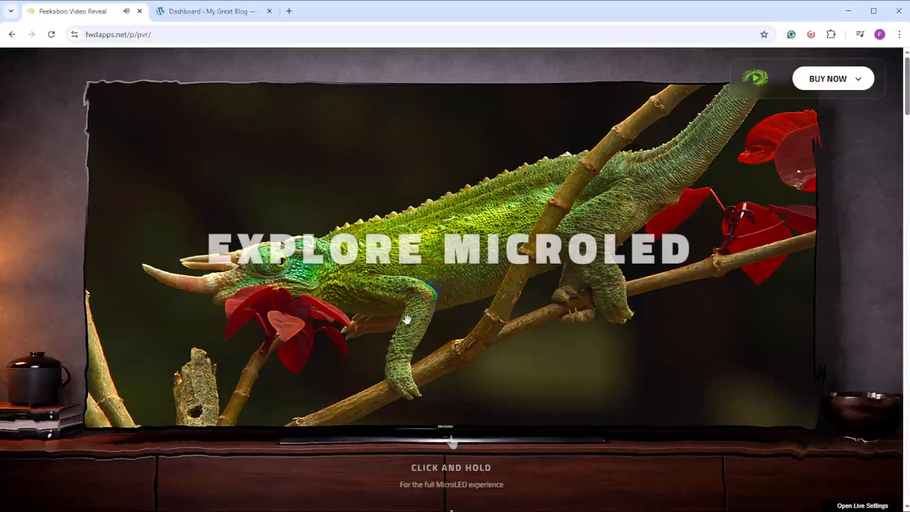
{"action": "left_click", "coordinate": [445, 272]}
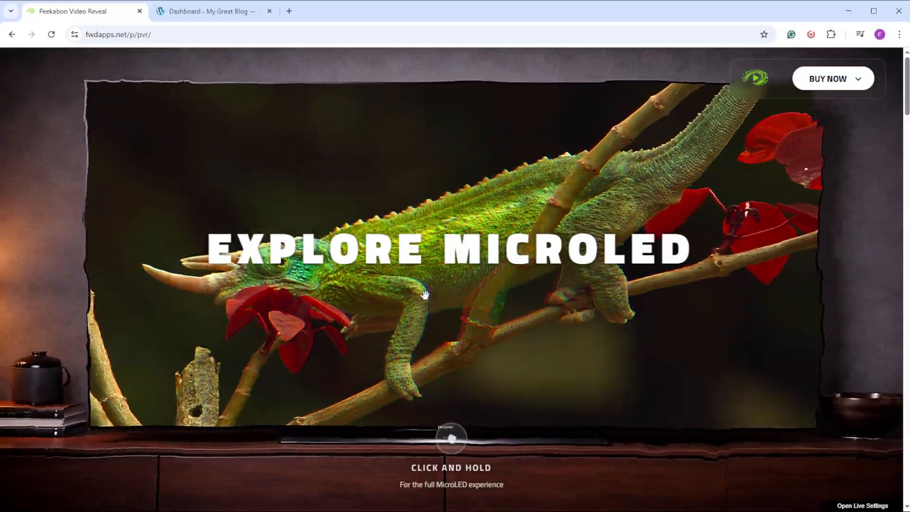
{"action": "left_click", "coordinate": [430, 251]}
{"action": "left_click", "coordinate": [430, 251]}
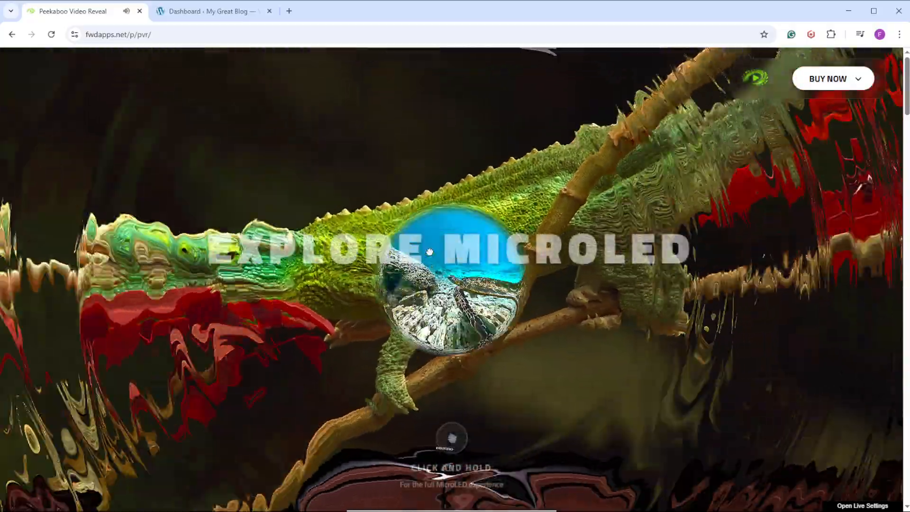
{"action": "left_click", "coordinate": [429, 251]}
{"action": "left_click", "coordinate": [445, 303]}
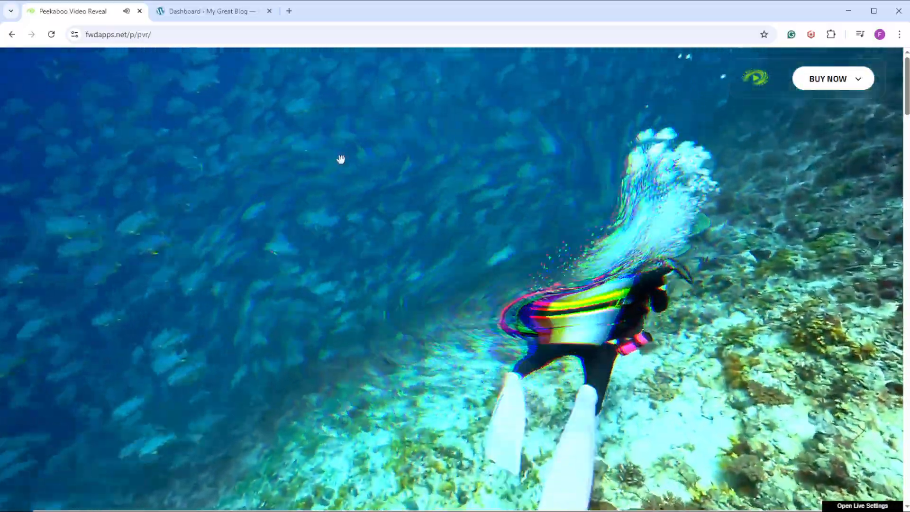
{"action": "scroll", "coordinate": [410, 228], "scroll_direction": "down", "scroll_amount": 5}
{"action": "scroll", "coordinate": [411, 229], "scroll_direction": "up", "scroll_amount": 10}
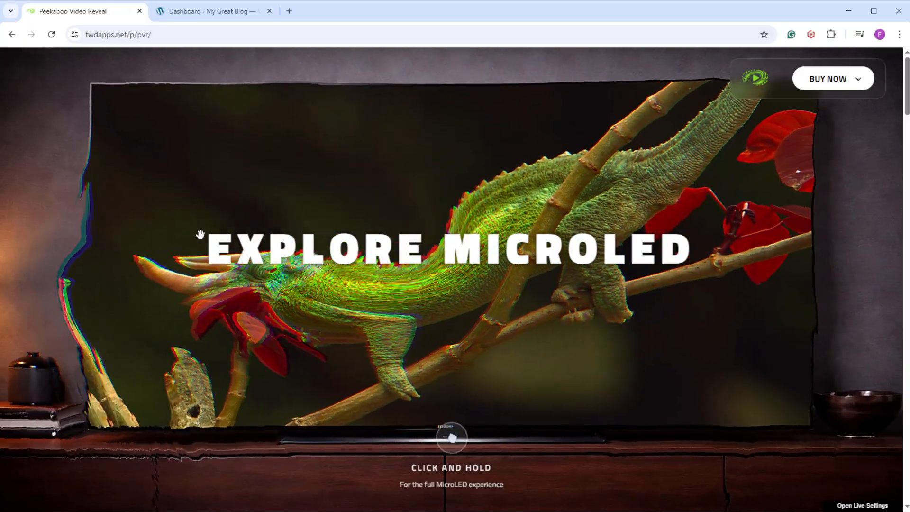
Step: Open the live settings, set Swirl strength to 3.67, and preview the video reveal
{"action": "left_click", "coordinate": [862, 506]}
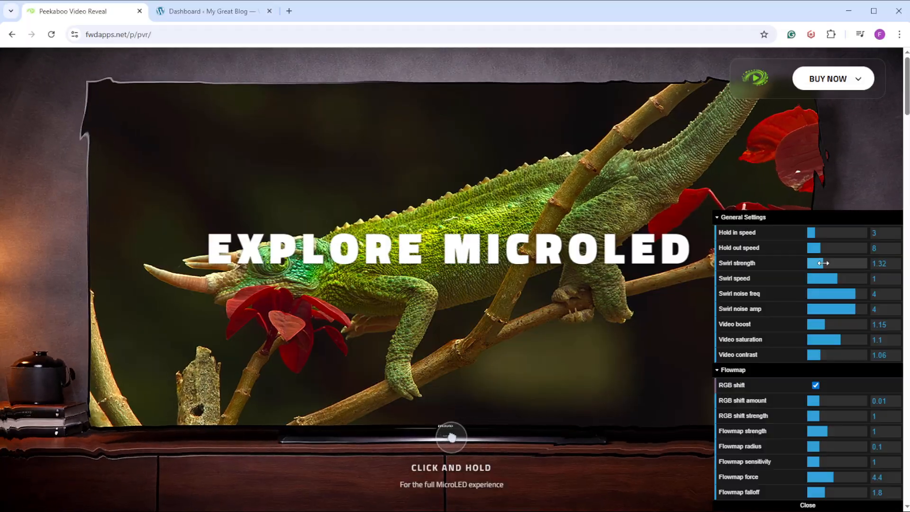
{"action": "left_click_drag", "start_coordinate": [832, 261], "coordinate": [848, 259]}
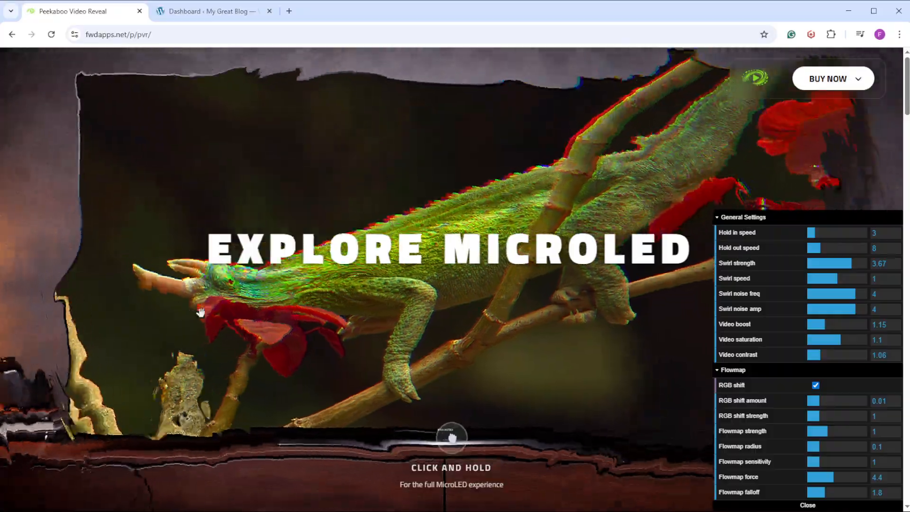
{"action": "left_click", "coordinate": [423, 264]}
{"action": "left_click", "coordinate": [424, 264]}
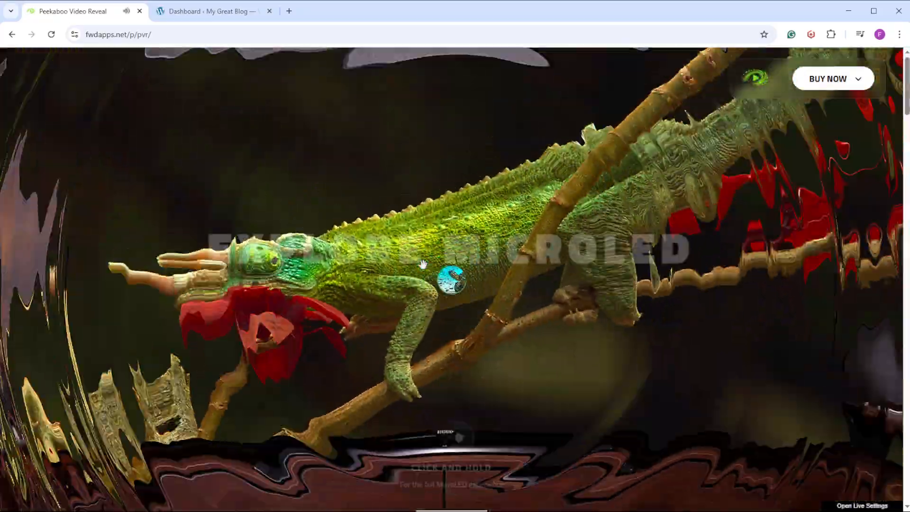
{"action": "left_click", "coordinate": [424, 265]}
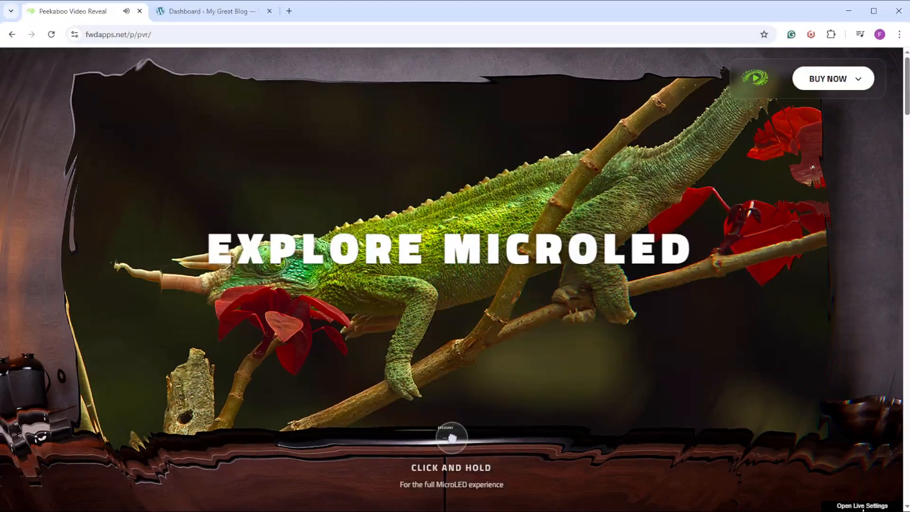
Step: Set Hold in speed to 5.8 and Hold out speed to 17 in the live settings, and preview the reveal
{"action": "left_click", "coordinate": [862, 506]}
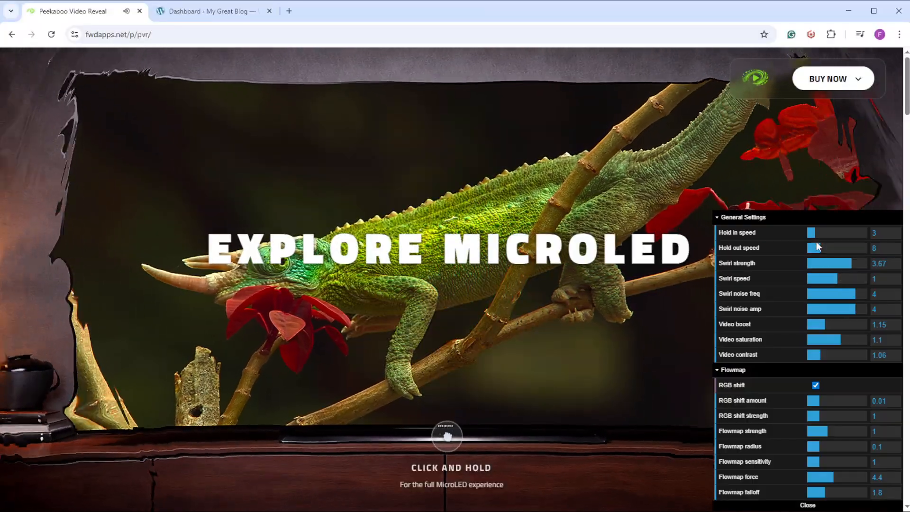
{"action": "left_click_drag", "start_coordinate": [819, 246], "coordinate": [835, 233]}
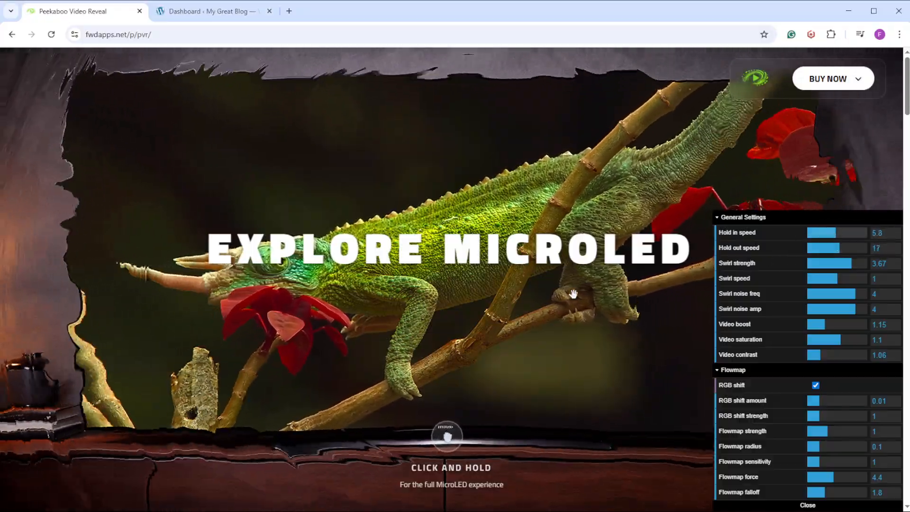
{"action": "left_click", "coordinate": [489, 291]}
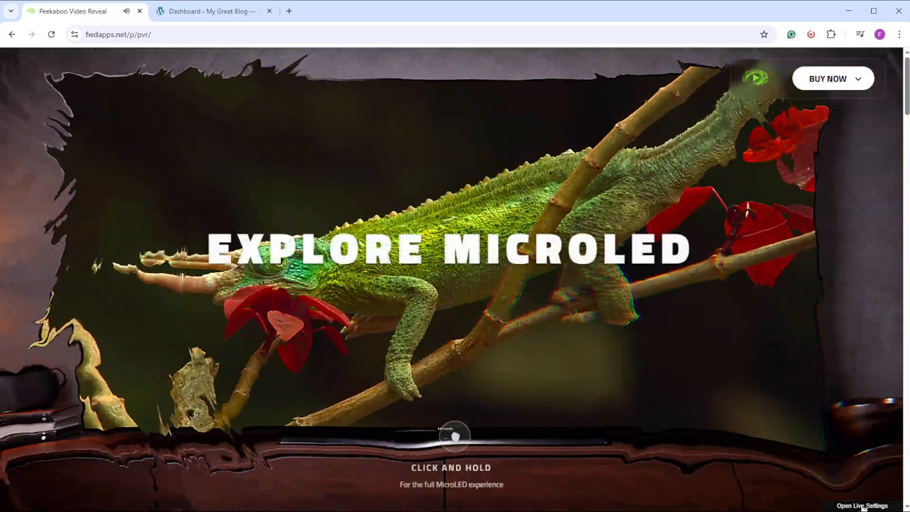
Step: Reduce Hold in speed to 2 in the live settings and preview the slower video reveal
{"action": "left_click", "coordinate": [864, 507]}
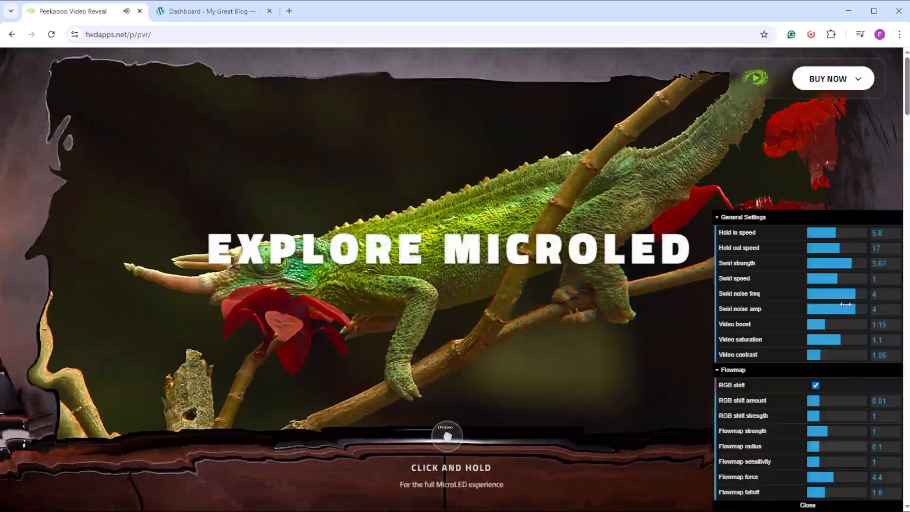
{"action": "left_click_drag", "start_coordinate": [828, 233], "coordinate": [808, 234]}
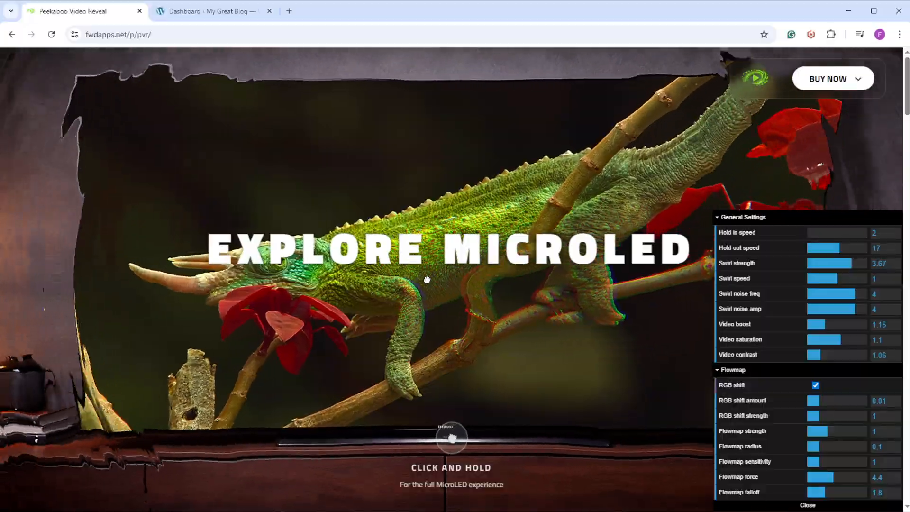
{"action": "left_click", "coordinate": [428, 279]}
{"action": "left_click", "coordinate": [463, 276]}
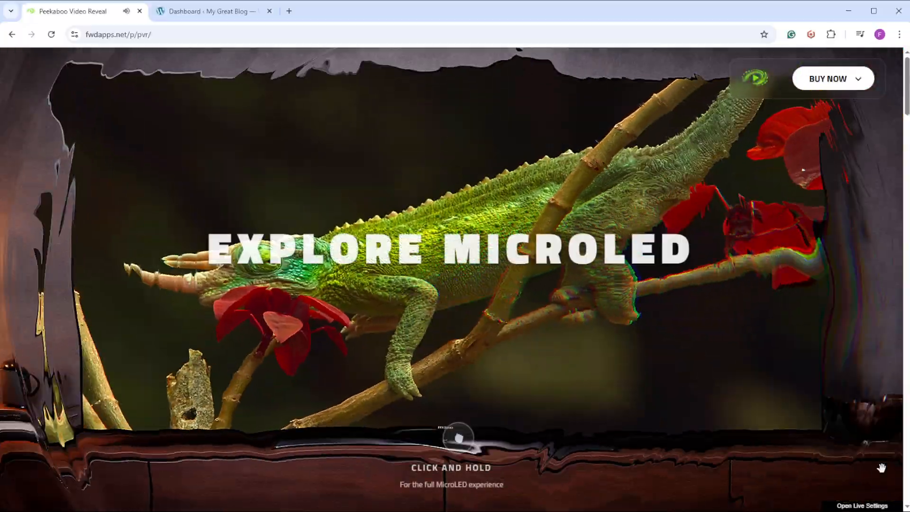
Step: Raise Hold in speed to 10 in the live settings and preview the faster video reveal
{"action": "left_click", "coordinate": [859, 506]}
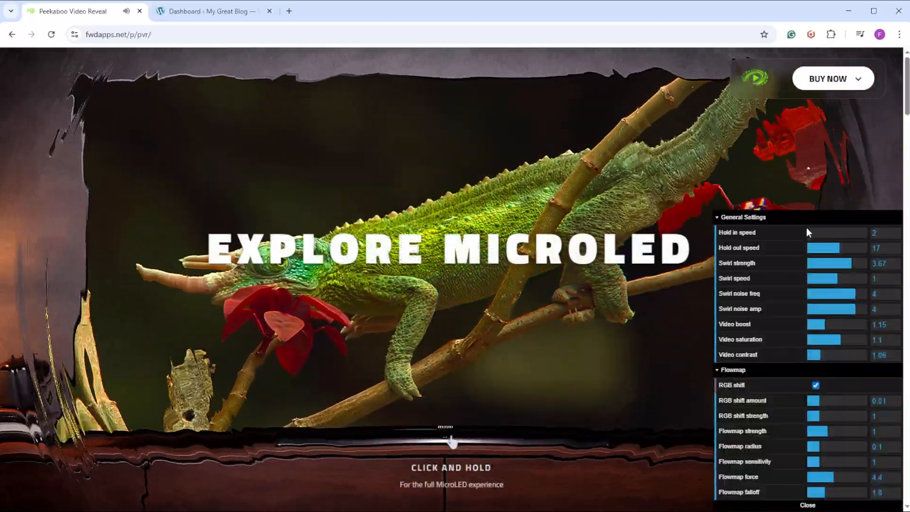
{"action": "left_click_drag", "start_coordinate": [811, 232], "coordinate": [867, 232]}
{"action": "left_click_drag", "start_coordinate": [488, 295], "coordinate": [493, 292]}
{"action": "left_click", "coordinate": [494, 293]}
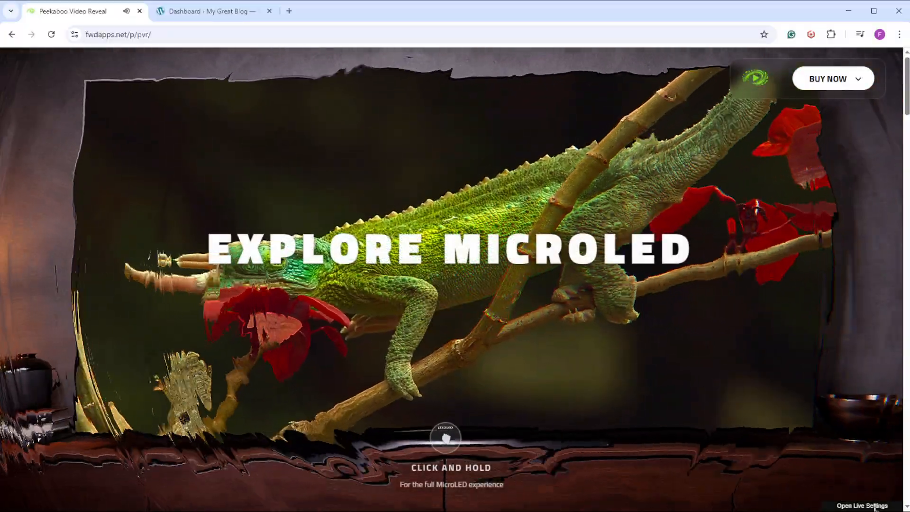
Step: Set Swirl speed to 0.09 in the live settings and preview its effect on the video reveal
{"action": "left_click", "coordinate": [862, 506]}
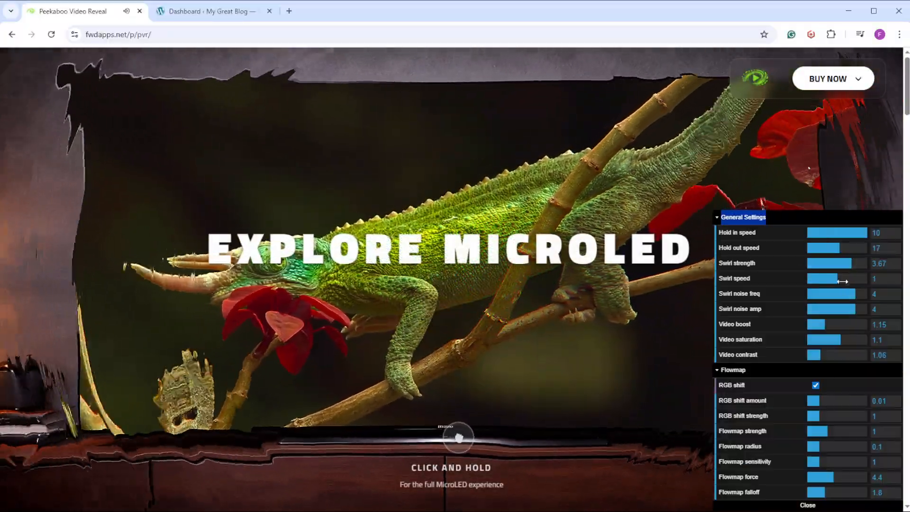
{"action": "left_click_drag", "start_coordinate": [839, 278], "coordinate": [813, 278]}
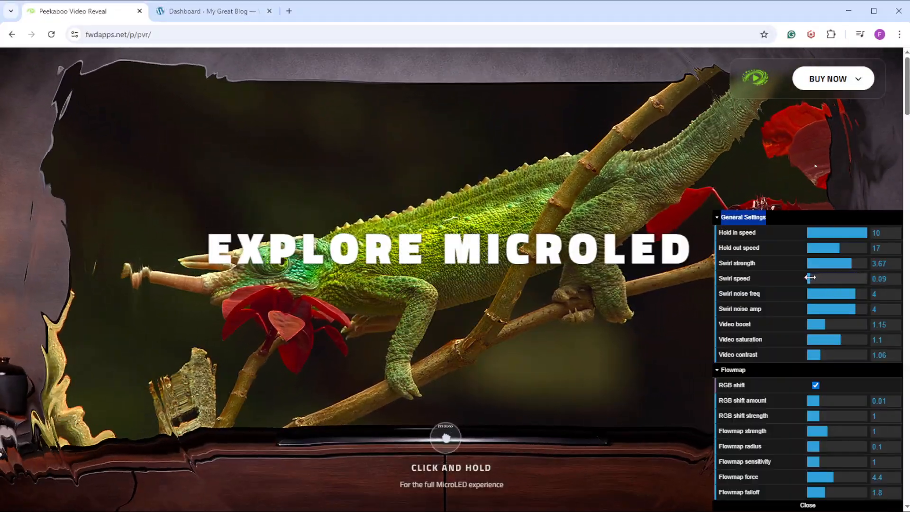
{"action": "left_click", "coordinate": [473, 263]}
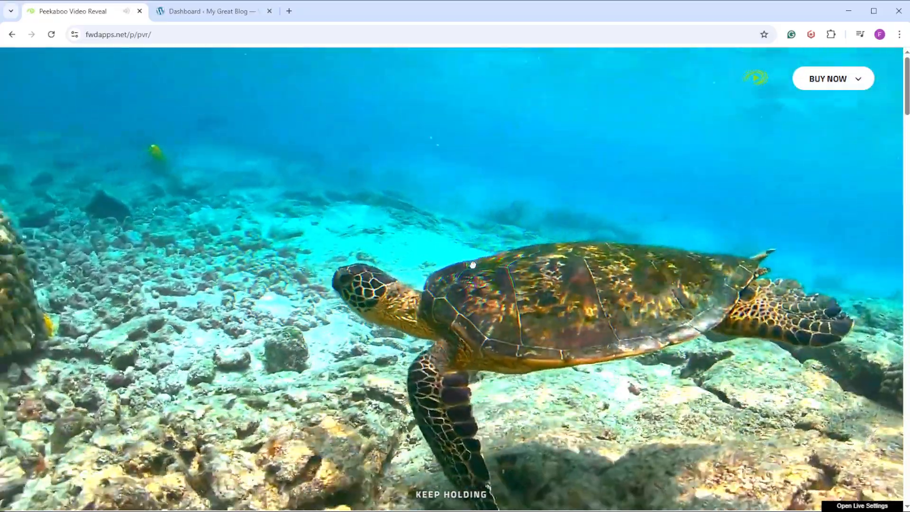
{"action": "left_click", "coordinate": [473, 263]}
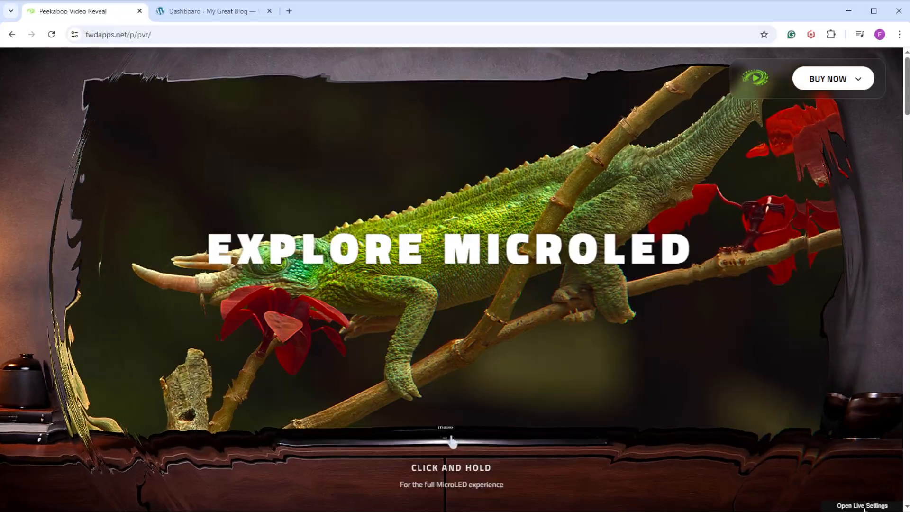
Step: Set RGB shift amount 0.0295, RGB shift strength 2.72, Flowmap strength 2.45, Flowmap radius 0.377 and maximum Flowmap sensitivity, and preview the effect
{"action": "left_click", "coordinate": [849, 506]}
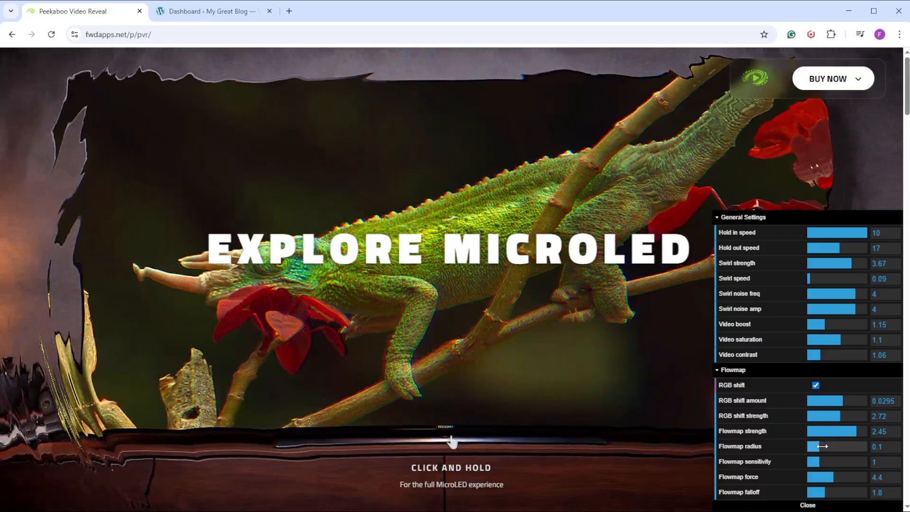
{"action": "left_click", "coordinate": [853, 447]}
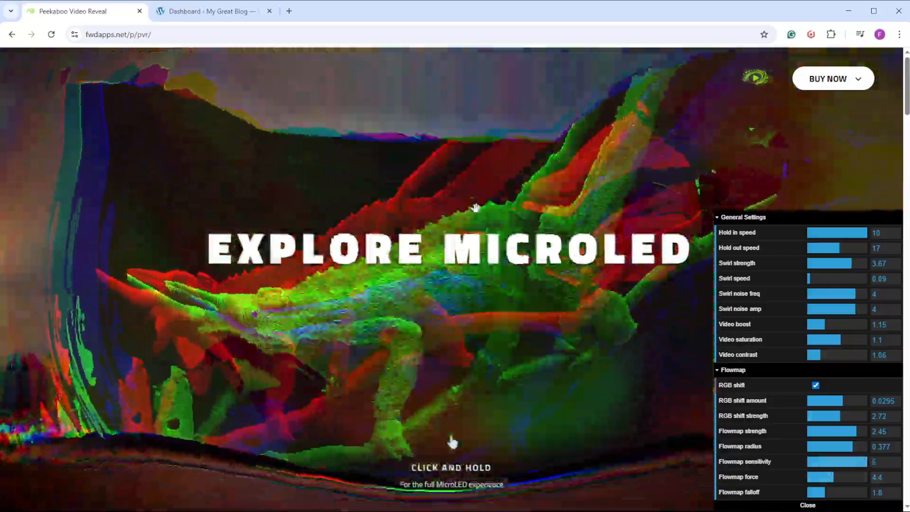
{"action": "left_click_drag", "start_coordinate": [479, 208], "coordinate": [488, 210]}
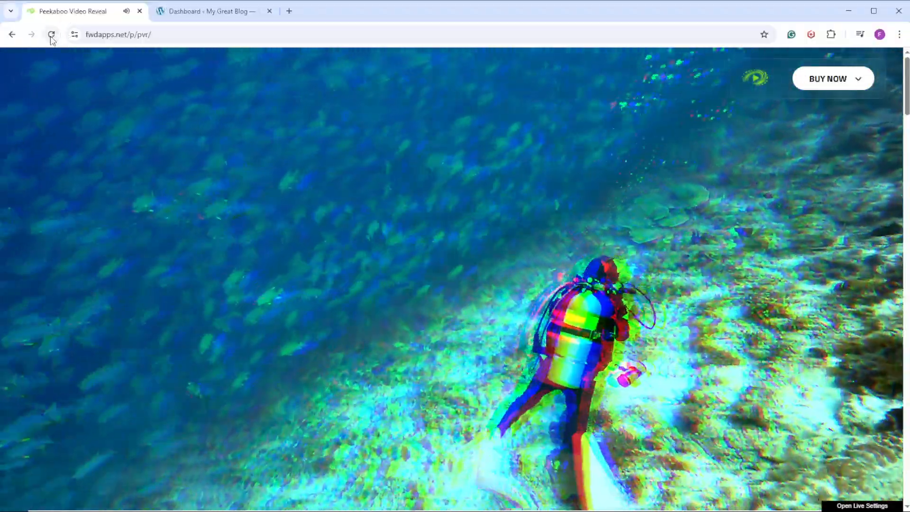
Step: Reload the demo page to discard the changed live settings and try the default effect on the Explore MicroLED image
{"action": "left_click", "coordinate": [51, 34]}
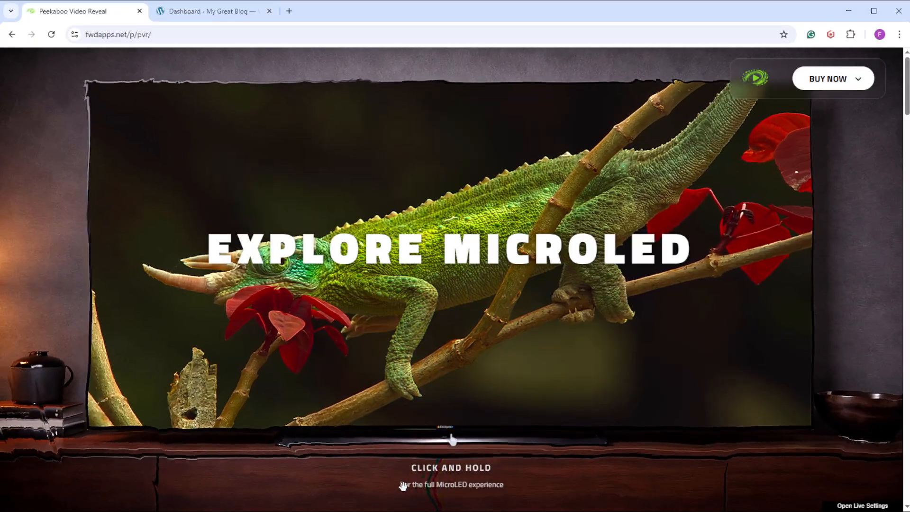
{"action": "left_click_drag", "start_coordinate": [421, 328], "coordinate": [451, 355]}
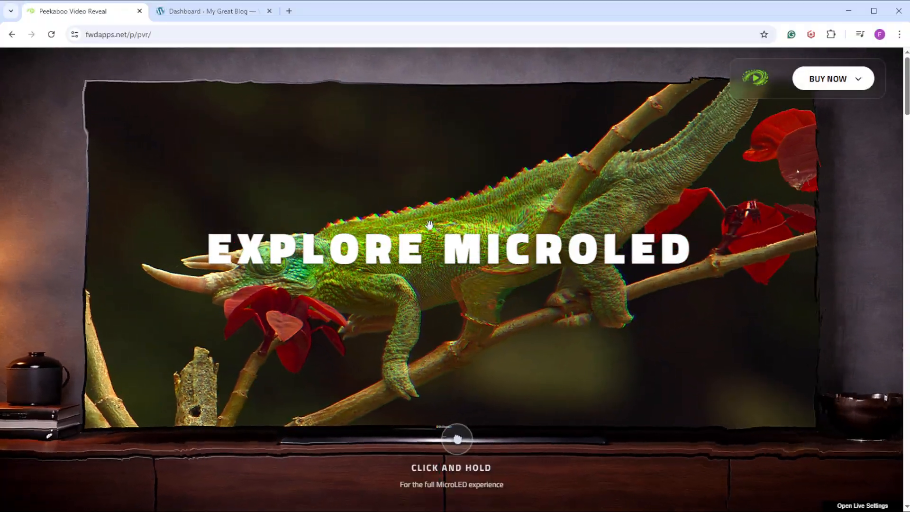
Step: Go down the page to the portrait eye image titled Fake and reveal its hidden video
{"action": "scroll", "coordinate": [432, 238], "scroll_direction": "down", "scroll_amount": 2}
{"action": "scroll", "coordinate": [474, 204], "scroll_direction": "down", "scroll_amount": 5}
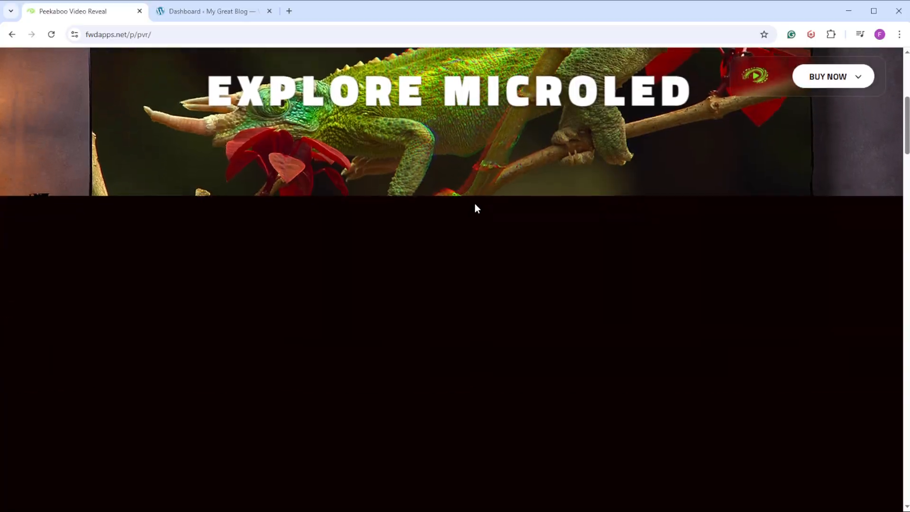
{"action": "scroll", "coordinate": [479, 256], "scroll_direction": "up", "scroll_amount": 5}
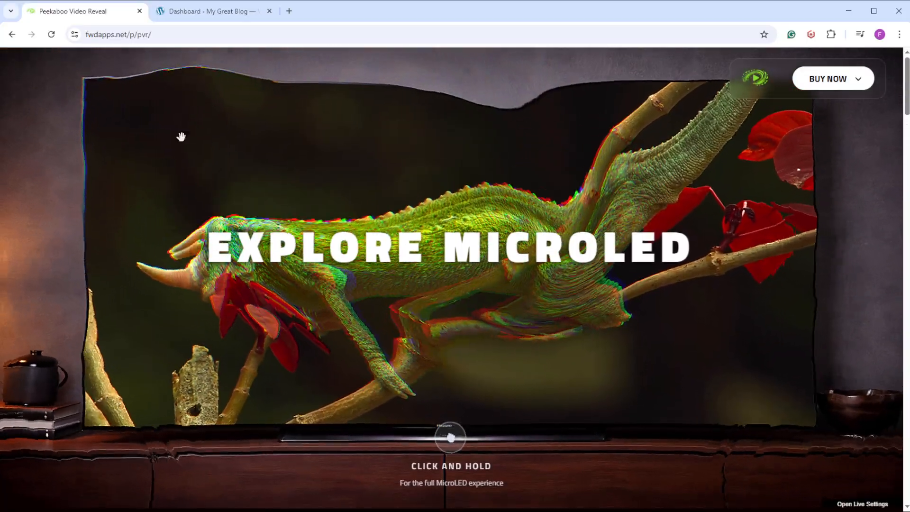
{"action": "scroll", "coordinate": [435, 216], "scroll_direction": "down", "scroll_amount": 3}
{"action": "scroll", "coordinate": [435, 216], "scroll_direction": "down", "scroll_amount": 20}
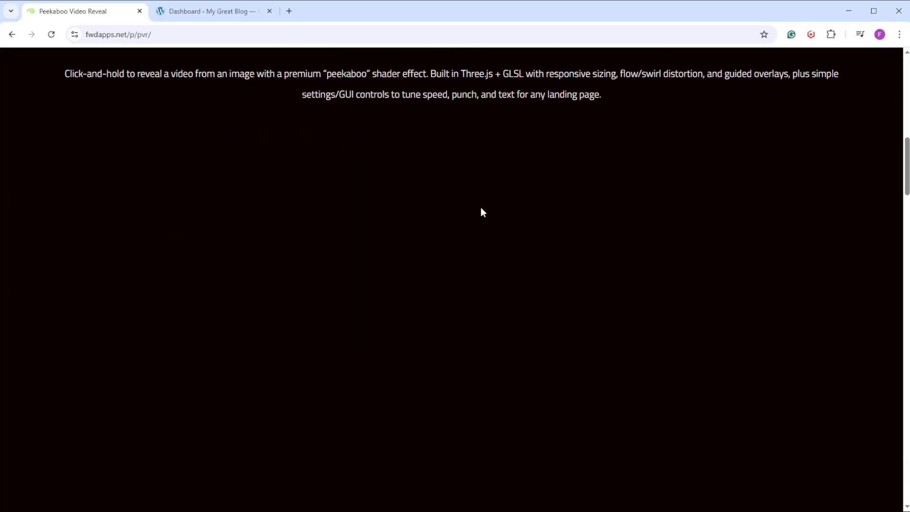
{"action": "scroll", "coordinate": [456, 219], "scroll_direction": "down", "scroll_amount": 2}
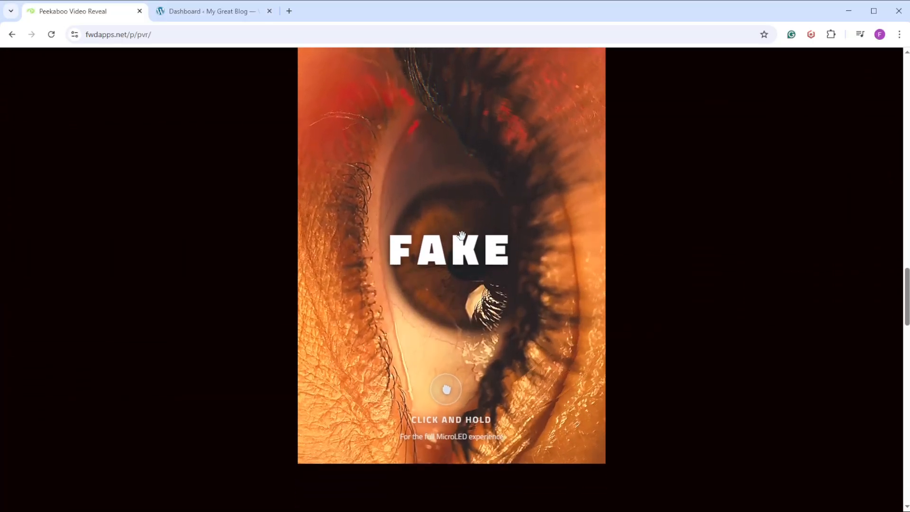
{"action": "scroll", "coordinate": [451, 254], "scroll_direction": "up", "scroll_amount": 1}
{"action": "scroll", "coordinate": [569, 315], "scroll_direction": "down", "scroll_amount": 1}
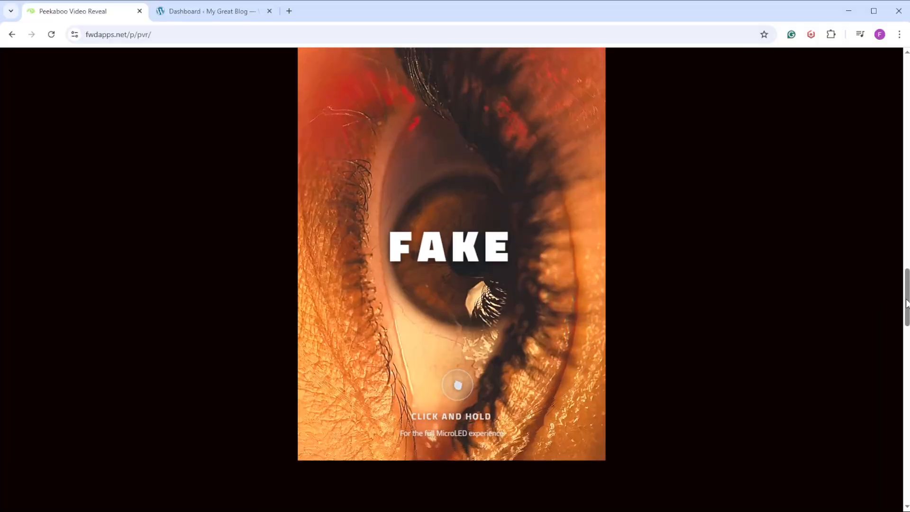
{"action": "scroll", "coordinate": [558, 308], "scroll_direction": "up", "scroll_amount": 1}
{"action": "scroll", "coordinate": [557, 309], "scroll_direction": "down", "scroll_amount": 1}
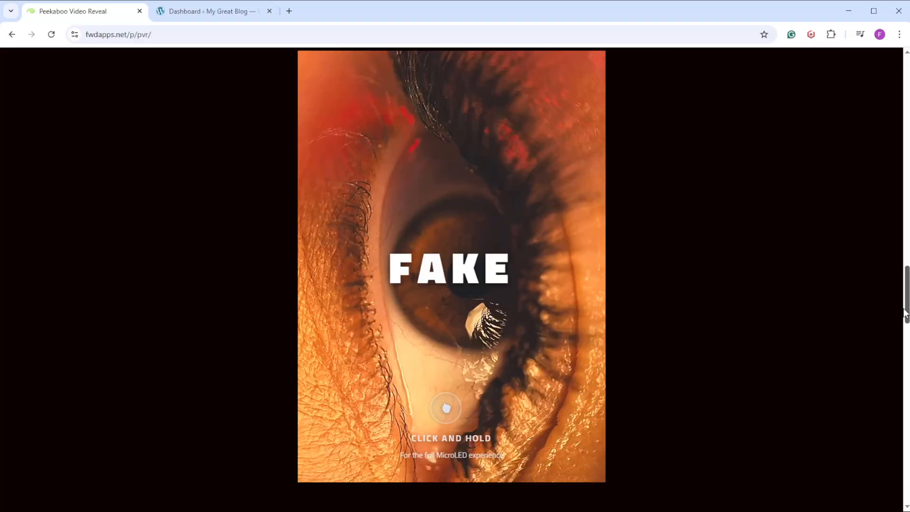
{"action": "left_click_drag", "start_coordinate": [908, 311], "coordinate": [909, 309]}
{"action": "left_click", "coordinate": [447, 278]}
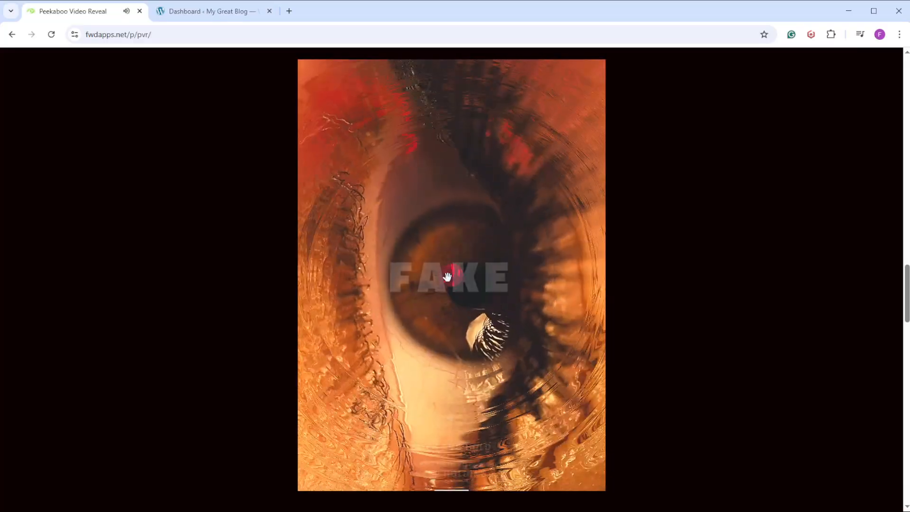
Step: Reveal the hidden video of the Fake eye image several times to try out the hold effect and its release
{"action": "left_click", "coordinate": [448, 278]}
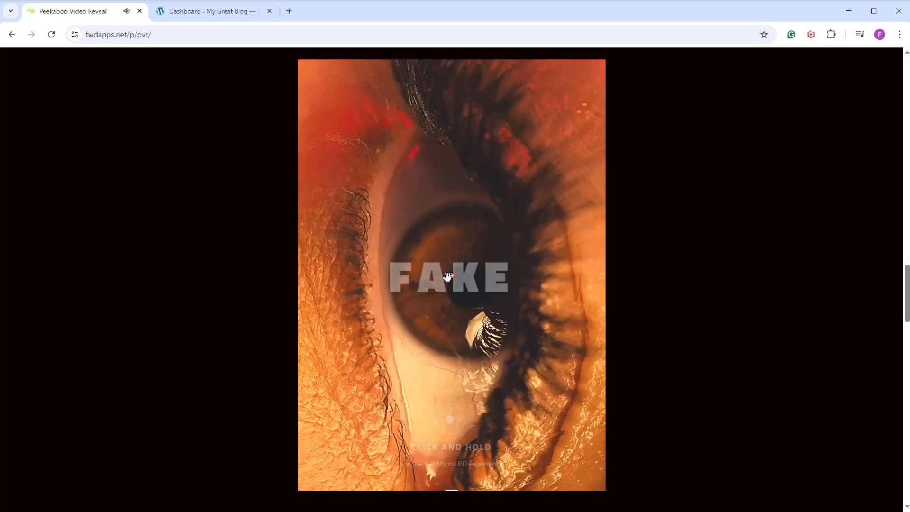
{"action": "left_click", "coordinate": [447, 278]}
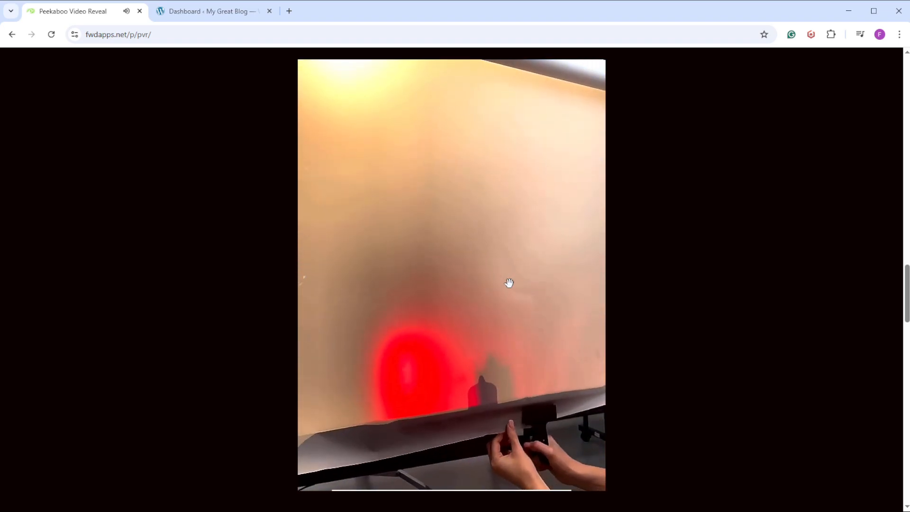
{"action": "scroll", "coordinate": [518, 317], "scroll_direction": "down", "scroll_amount": 12}
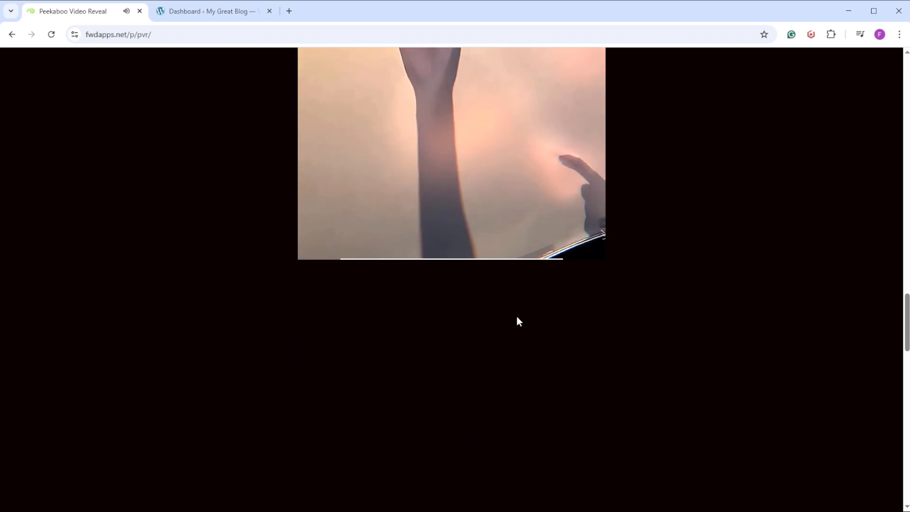
{"action": "scroll", "coordinate": [518, 316], "scroll_direction": "up", "scroll_amount": 6}
{"action": "scroll", "coordinate": [519, 320], "scroll_direction": "up", "scroll_amount": 7}
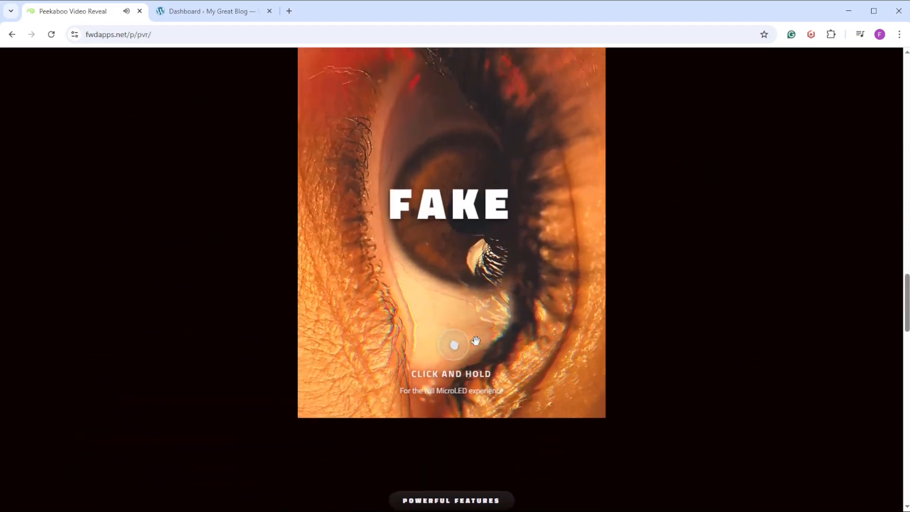
{"action": "left_click_drag", "start_coordinate": [385, 397], "coordinate": [419, 374]}
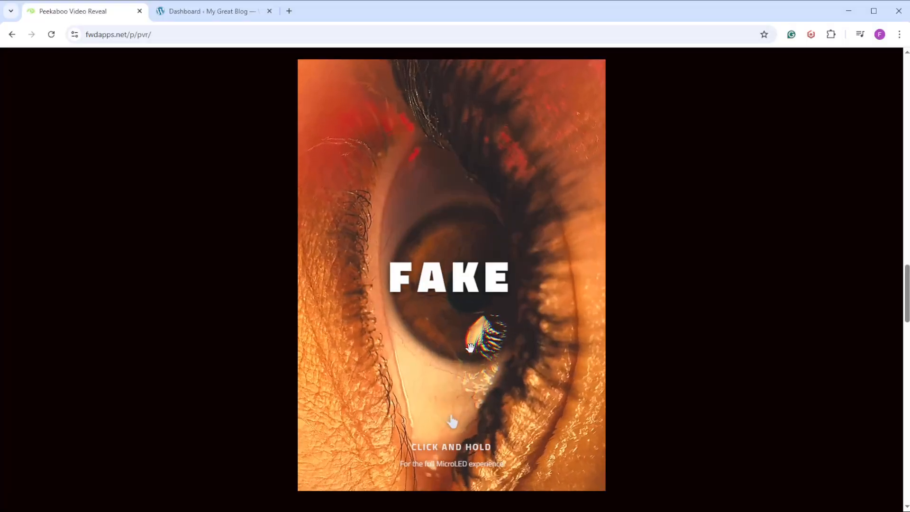
{"action": "left_click_drag", "start_coordinate": [459, 289], "coordinate": [460, 290]}
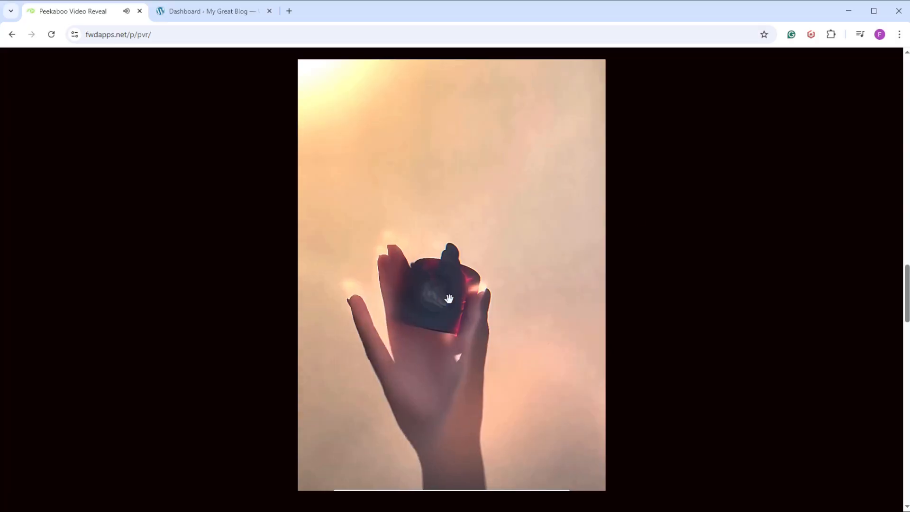
Step: Look over the feature sections above and below the Fake eye image on the demo page
{"action": "scroll", "coordinate": [457, 338], "scroll_direction": "up", "scroll_amount": 8}
{"action": "scroll", "coordinate": [457, 338], "scroll_direction": "up", "scroll_amount": 4}
{"action": "scroll", "coordinate": [457, 341], "scroll_direction": "down", "scroll_amount": 12}
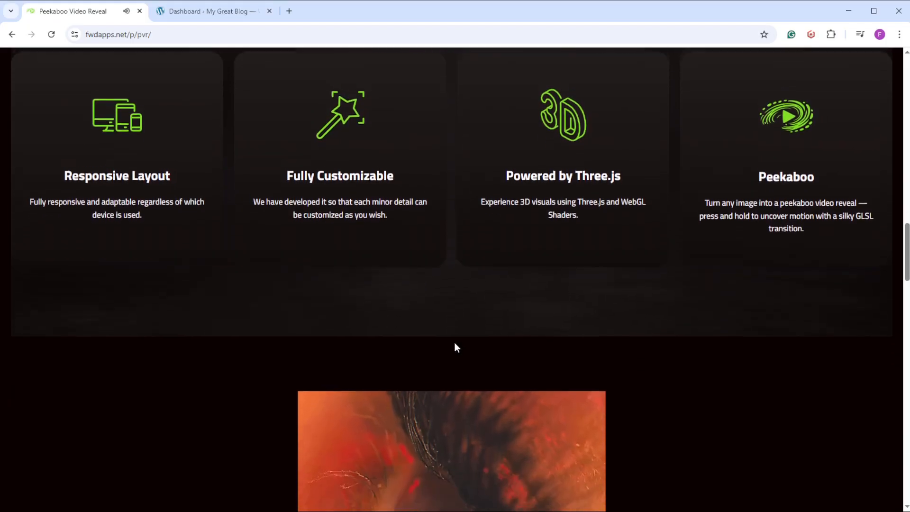
{"action": "scroll", "coordinate": [457, 327], "scroll_direction": "down", "scroll_amount": 11}
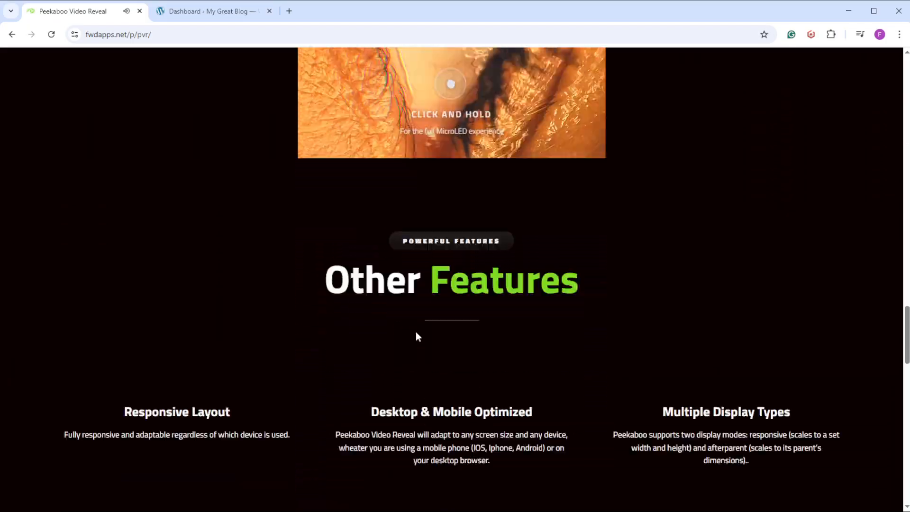
{"action": "scroll", "coordinate": [444, 344], "scroll_direction": "up", "scroll_amount": 5}
{"action": "scroll", "coordinate": [445, 336], "scroll_direction": "up", "scroll_amount": 5}
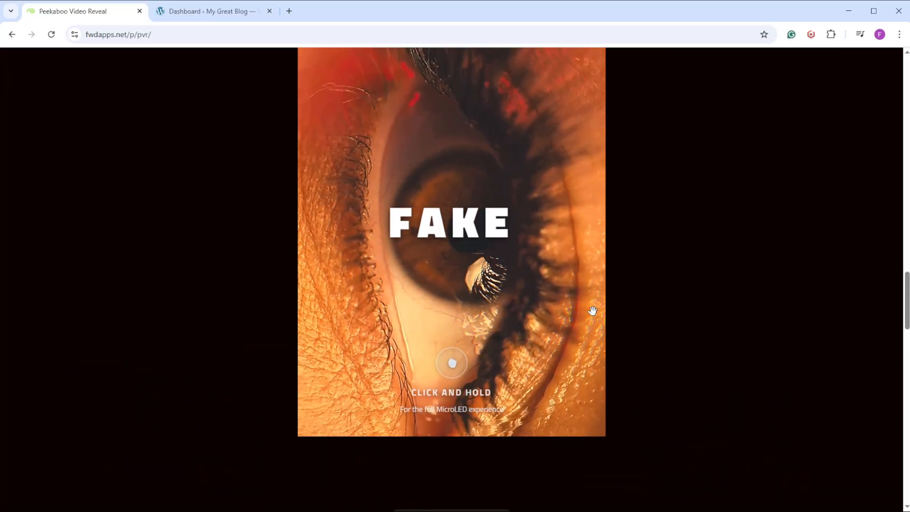
Step: Return to the Explore MicroLED image at the start of the page and try its video reveal effect again
{"action": "scroll", "coordinate": [496, 349], "scroll_direction": "up", "scroll_amount": 5}
{"action": "scroll", "coordinate": [496, 350], "scroll_direction": "up", "scroll_amount": 20}
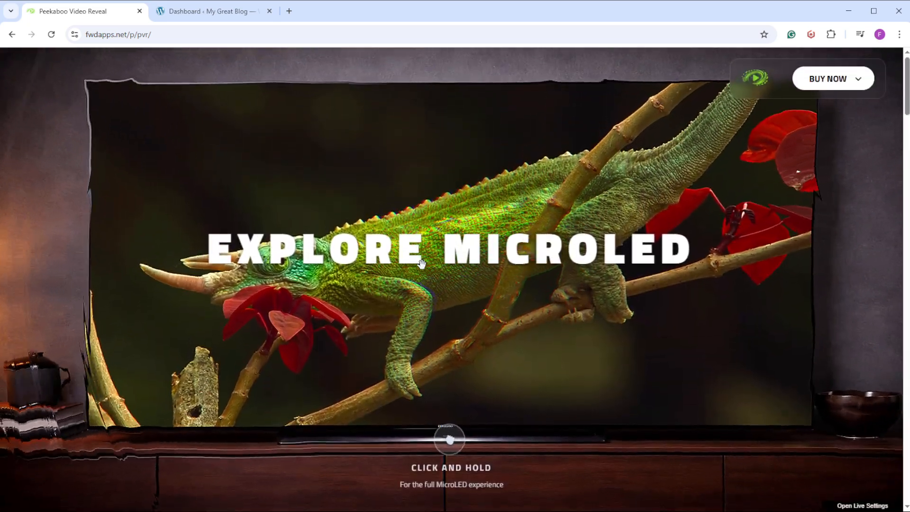
{"action": "left_click", "coordinate": [423, 262]}
{"action": "left_click_drag", "start_coordinate": [423, 262], "coordinate": [424, 258]}
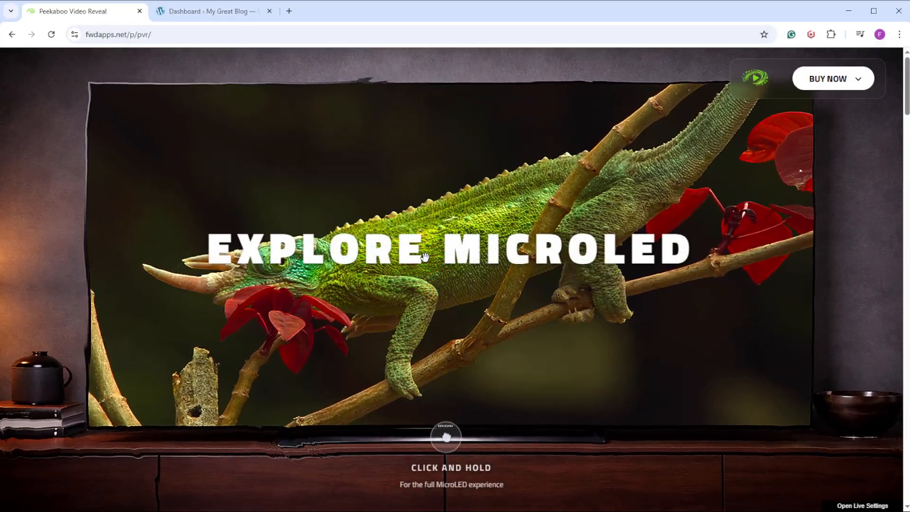
{"action": "left_click", "coordinate": [512, 258]}
{"action": "left_click", "coordinate": [416, 275]}
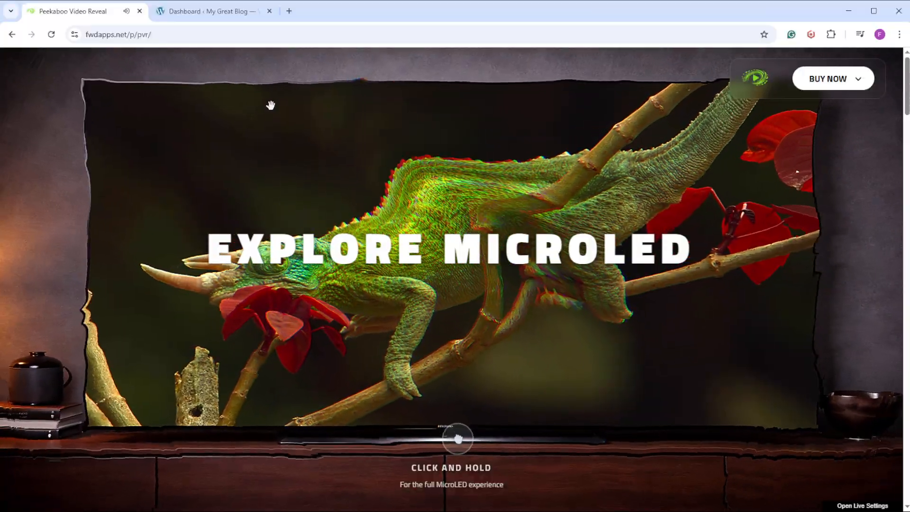
Step: Switch to the WordPress dashboard, open the Peekaboo Video Reveal Items Manager and delete the existing test item
{"action": "left_click", "coordinate": [197, 11]}
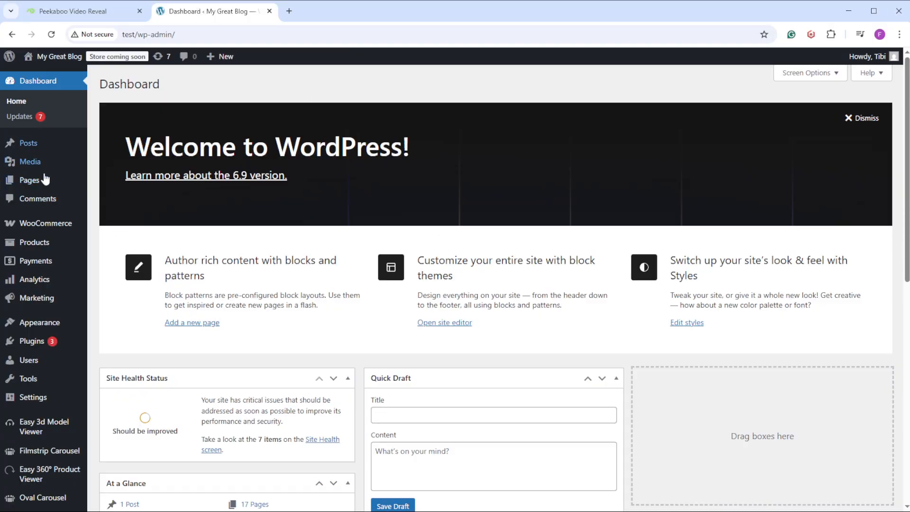
{"action": "mouse_move", "coordinate": [28, 353]}
{"action": "scroll", "coordinate": [38, 356], "scroll_direction": "down", "scroll_amount": 5}
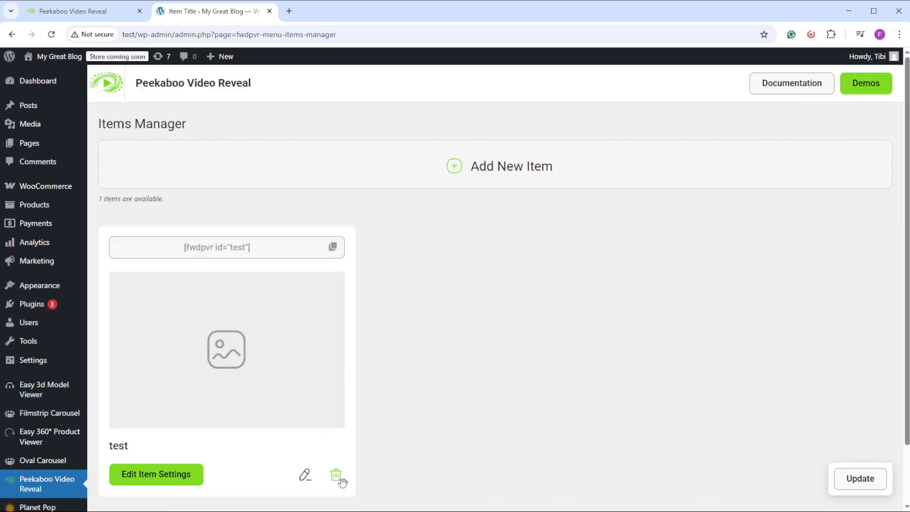
{"action": "left_click", "coordinate": [341, 479]}
{"action": "left_click", "coordinate": [521, 309]}
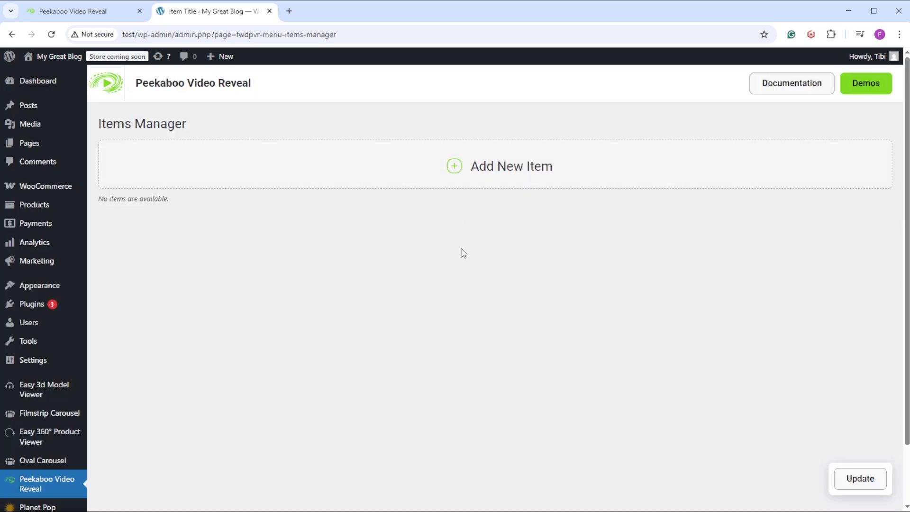
Step: Add a new item named test without an image and open its item settings
{"action": "left_click", "coordinate": [512, 164]}
{"action": "left_click", "coordinate": [469, 241]}
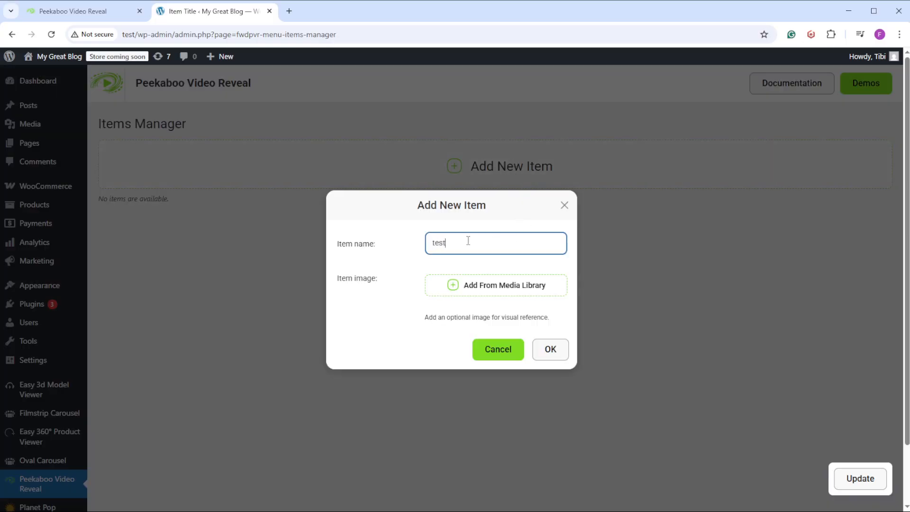
{"action": "left_click", "coordinate": [550, 350]}
{"action": "left_click", "coordinate": [168, 481]}
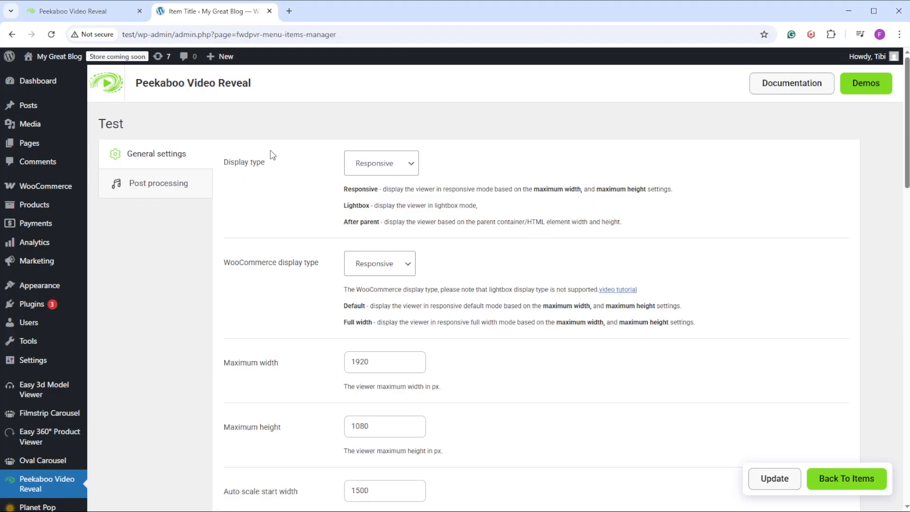
Step: Look over the item's display type options and its Post processing settings for swirl, RGB shift and flowmap
{"action": "scroll", "coordinate": [294, 186], "scroll_direction": "down", "scroll_amount": 1}
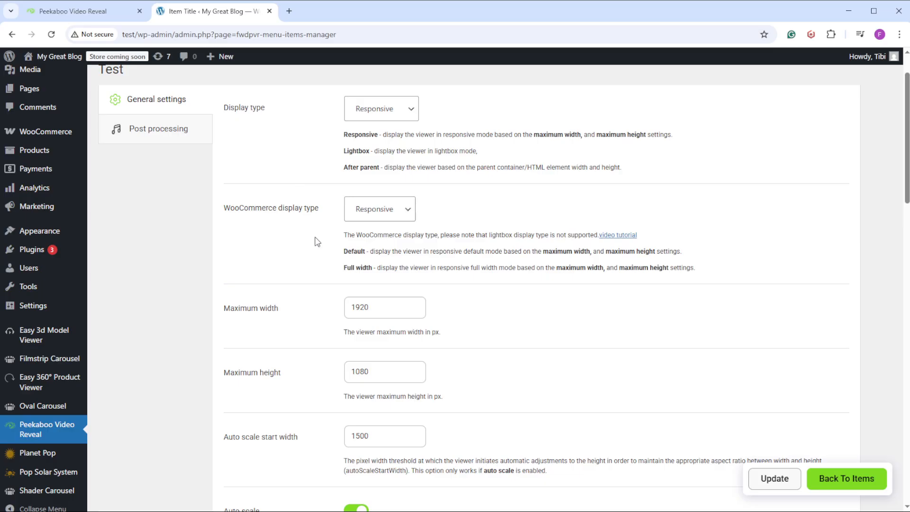
{"action": "left_click", "coordinate": [162, 129]}
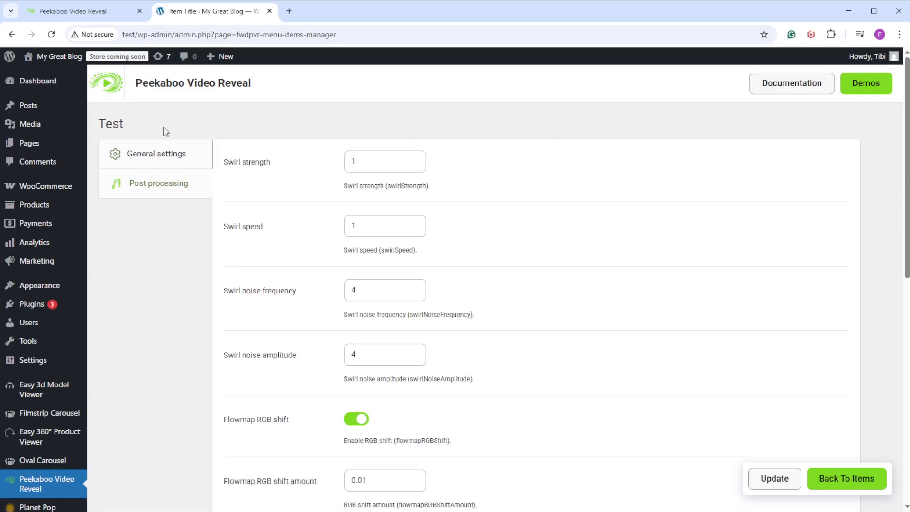
{"action": "scroll", "coordinate": [246, 246], "scroll_direction": "down", "scroll_amount": 1}
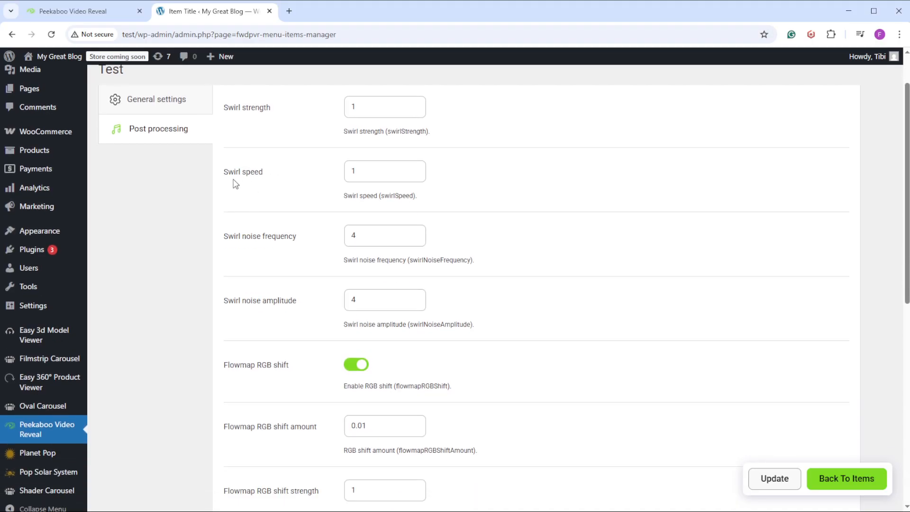
{"action": "scroll", "coordinate": [289, 202], "scroll_direction": "down", "scroll_amount": 1}
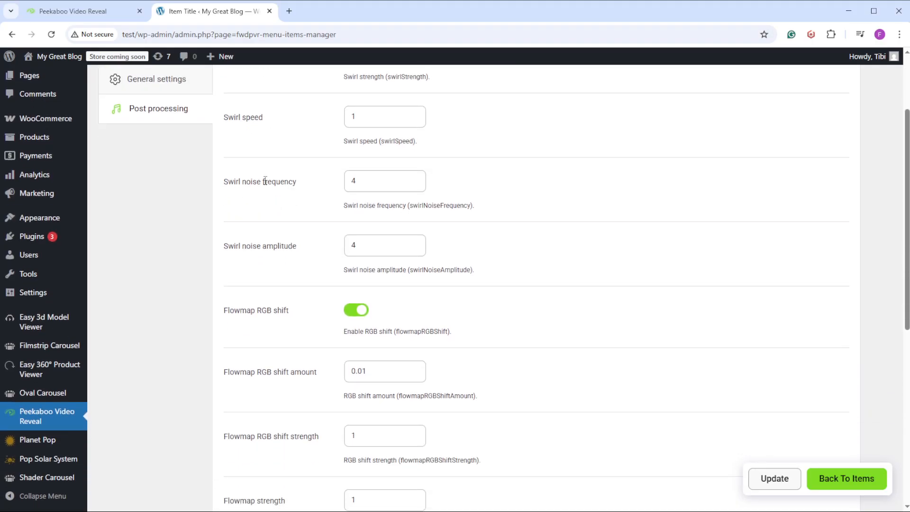
{"action": "scroll", "coordinate": [302, 228], "scroll_direction": "down", "scroll_amount": 3}
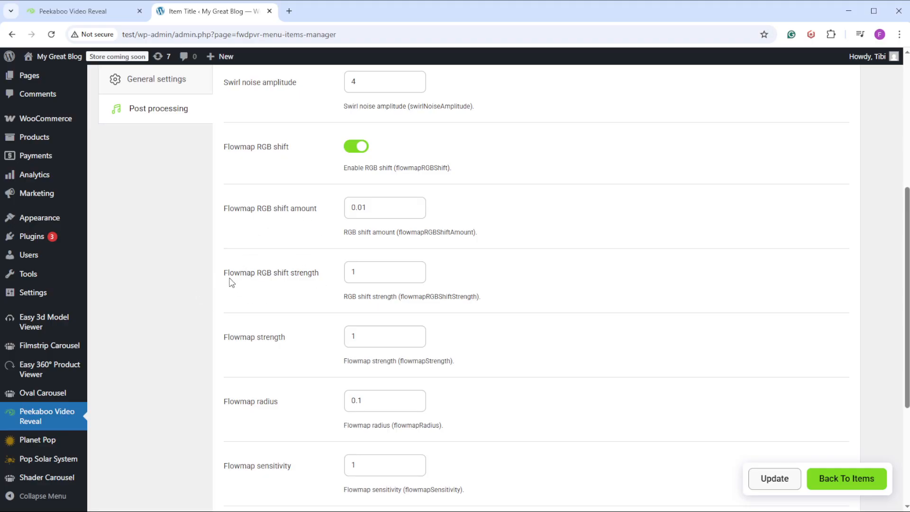
Step: Return to General settings and examine the Maximum width, Maximum height, Auto scale start width and Auto scale options
{"action": "scroll", "coordinate": [231, 283], "scroll_direction": "up", "scroll_amount": 5}
{"action": "left_click", "coordinate": [171, 160]}
{"action": "scroll", "coordinate": [339, 307], "scroll_direction": "down", "scroll_amount": 1}
{"action": "scroll", "coordinate": [340, 307], "scroll_direction": "down", "scroll_amount": 1}
{"action": "left_click_drag", "start_coordinate": [290, 258], "coordinate": [219, 259]}
{"action": "left_click_drag", "start_coordinate": [272, 314], "coordinate": [244, 342]}
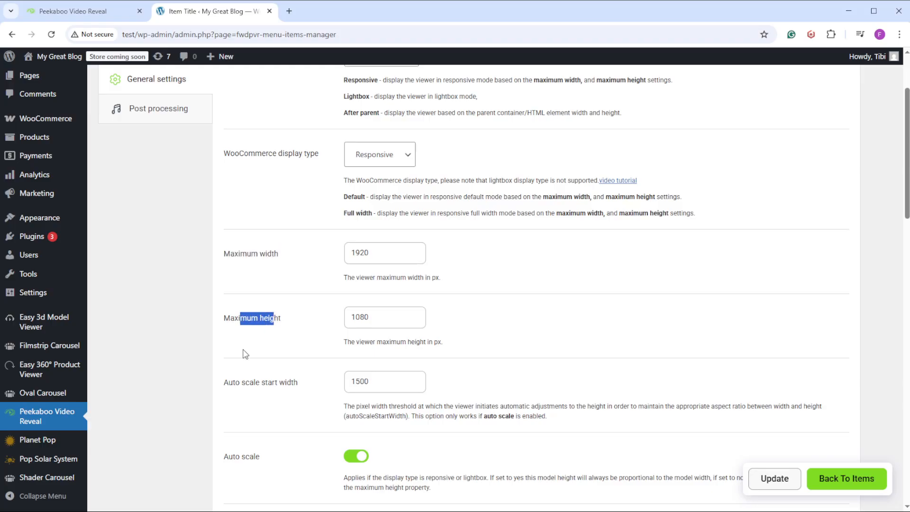
{"action": "left_click_drag", "start_coordinate": [232, 382], "coordinate": [299, 382]}
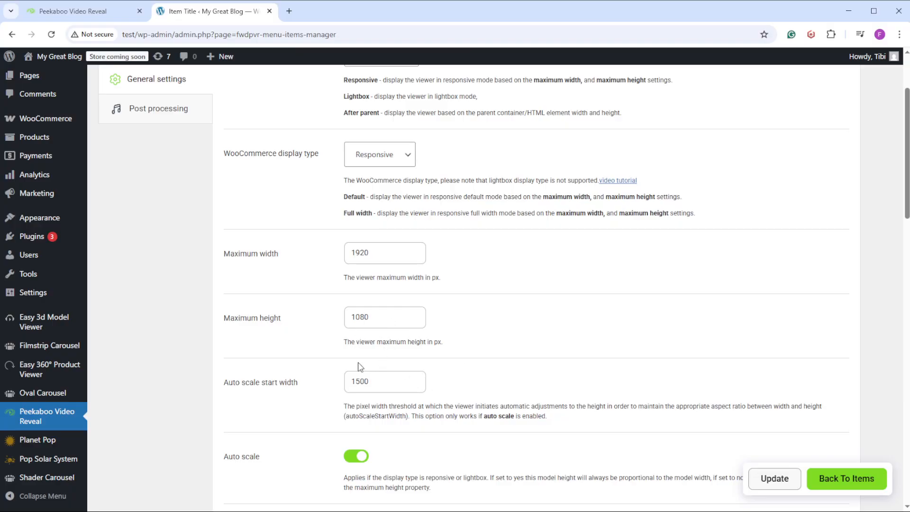
{"action": "scroll", "coordinate": [319, 366], "scroll_direction": "down", "scroll_amount": 1}
{"action": "left_click_drag", "start_coordinate": [337, 361], "coordinate": [588, 364]}
{"action": "left_click", "coordinate": [553, 355]}
{"action": "left_click", "coordinate": [324, 366]}
Step: Set the item's Image path to the red rose picture 8.jpg from the media library
{"action": "scroll", "coordinate": [313, 346], "scroll_direction": "down", "scroll_amount": 7}
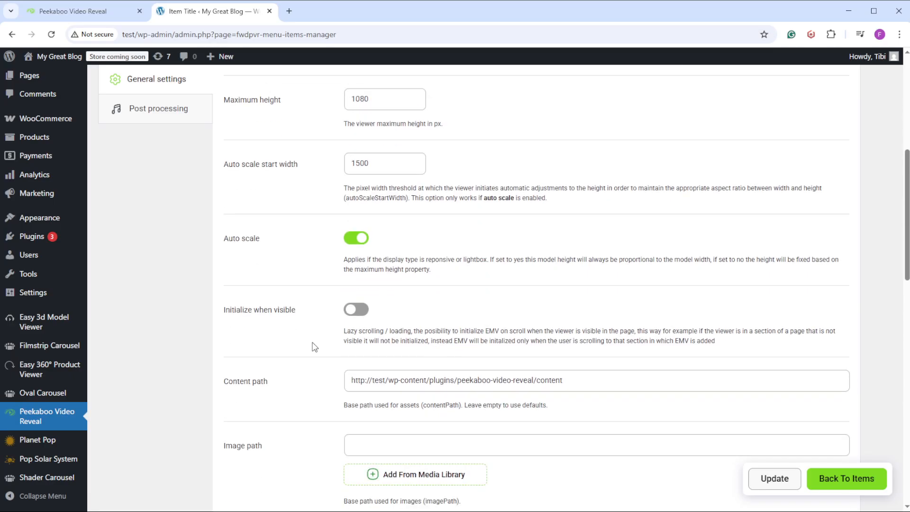
{"action": "scroll", "coordinate": [313, 347], "scroll_direction": "down", "scroll_amount": 1}
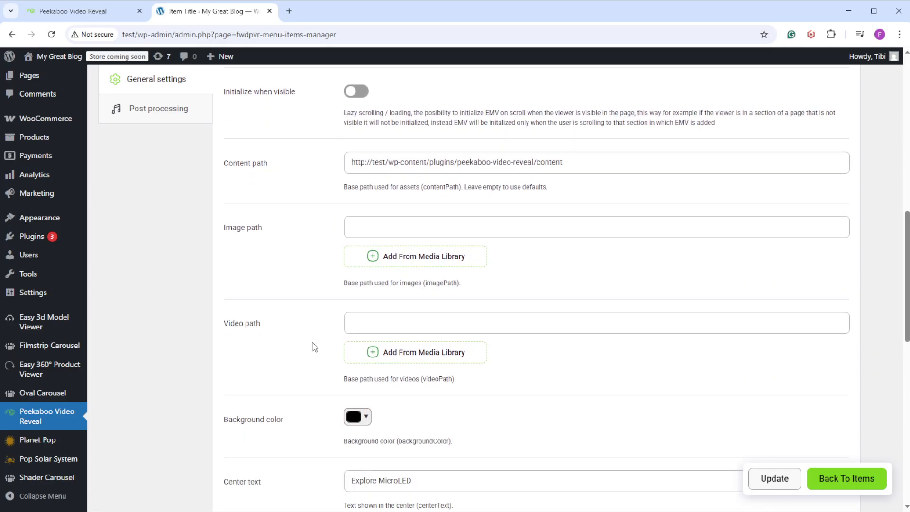
{"action": "left_click", "coordinate": [404, 256]}
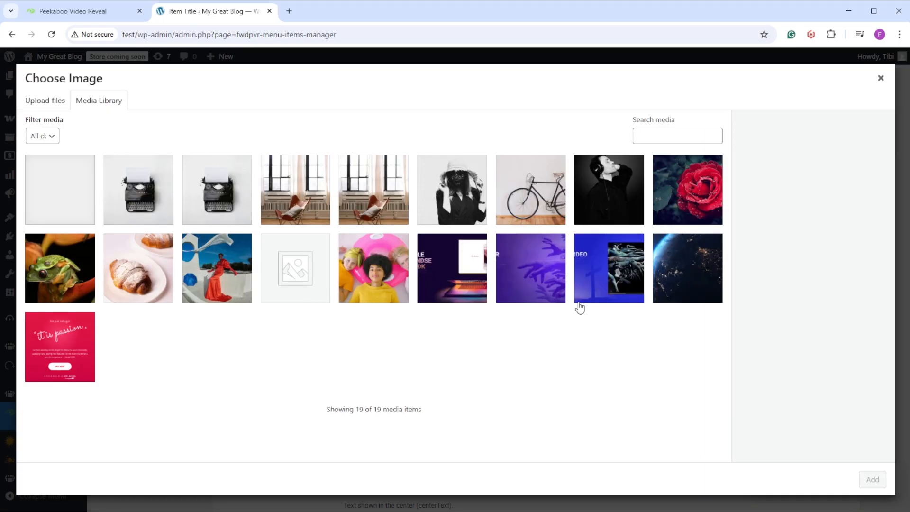
{"action": "left_click", "coordinate": [683, 188]}
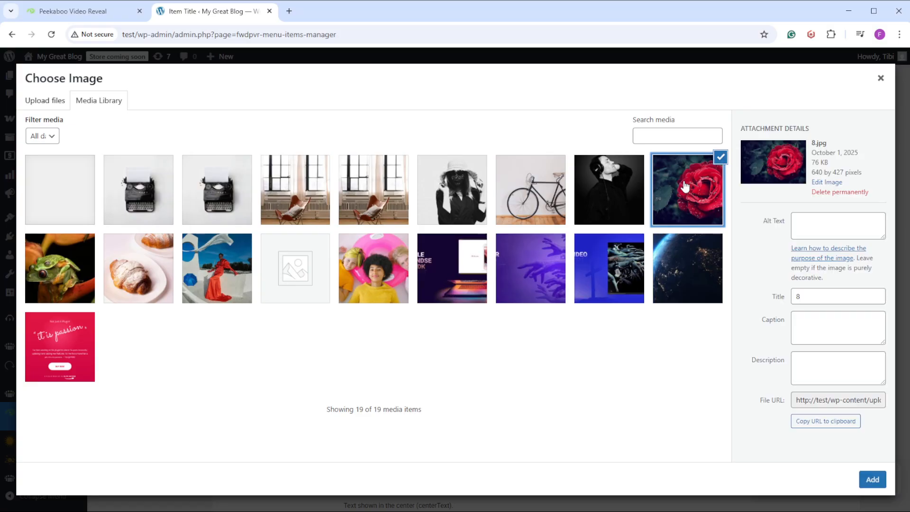
{"action": "left_click", "coordinate": [873, 480]}
Step: Set the item's Video path to fwd-1080p.mp4 from the media library
{"action": "left_click", "coordinate": [405, 356]}
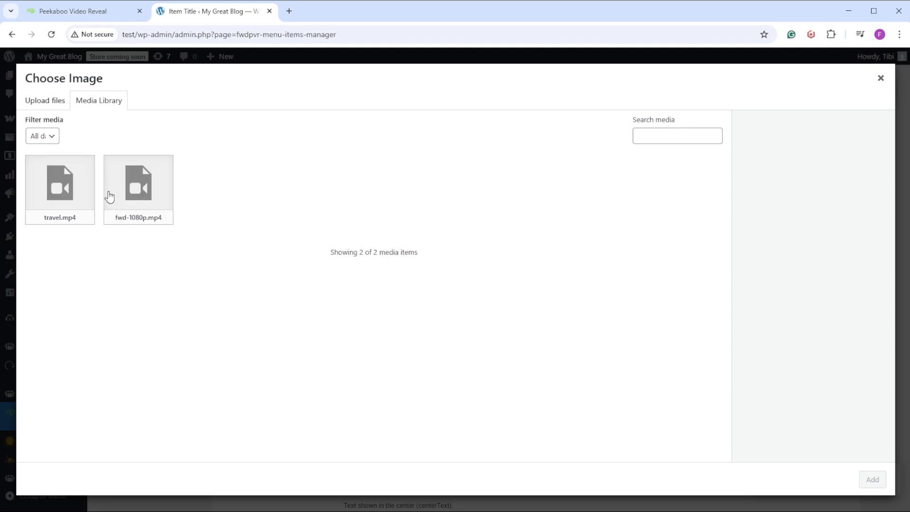
{"action": "left_click", "coordinate": [121, 197]}
{"action": "left_click", "coordinate": [875, 479]}
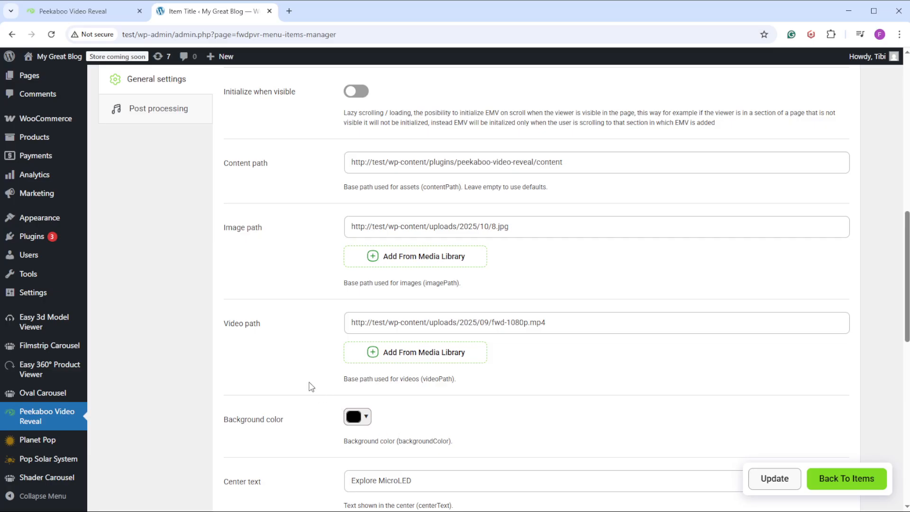
Step: Replace the item's Center text with Test
{"action": "scroll", "coordinate": [402, 332], "scroll_direction": "down", "scroll_amount": 3}
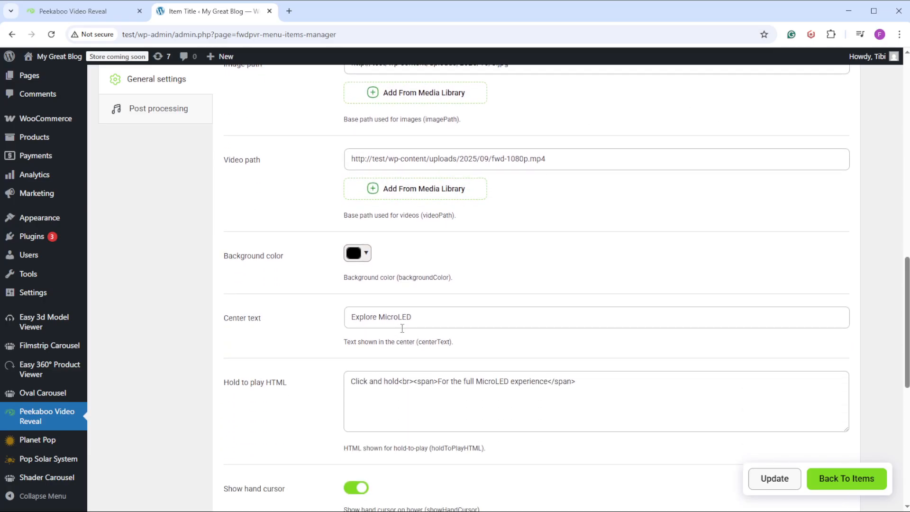
{"action": "left_click_drag", "start_coordinate": [448, 313], "coordinate": [357, 313]}
{"action": "type", "text": "F"}
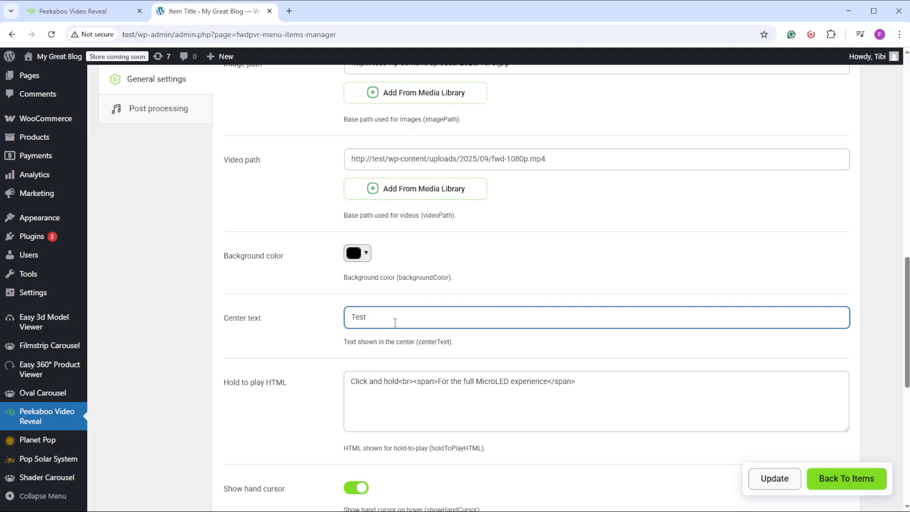
Step: Examine the Hold to play HTML text and the line break and span tags inside it
{"action": "scroll", "coordinate": [294, 373], "scroll_direction": "down", "scroll_amount": 2}
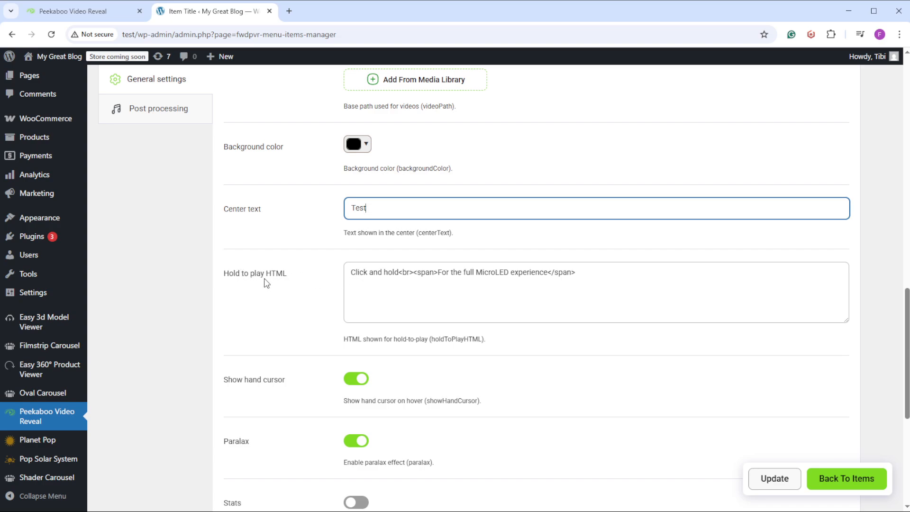
{"action": "left_click_drag", "start_coordinate": [353, 277], "coordinate": [627, 272]}
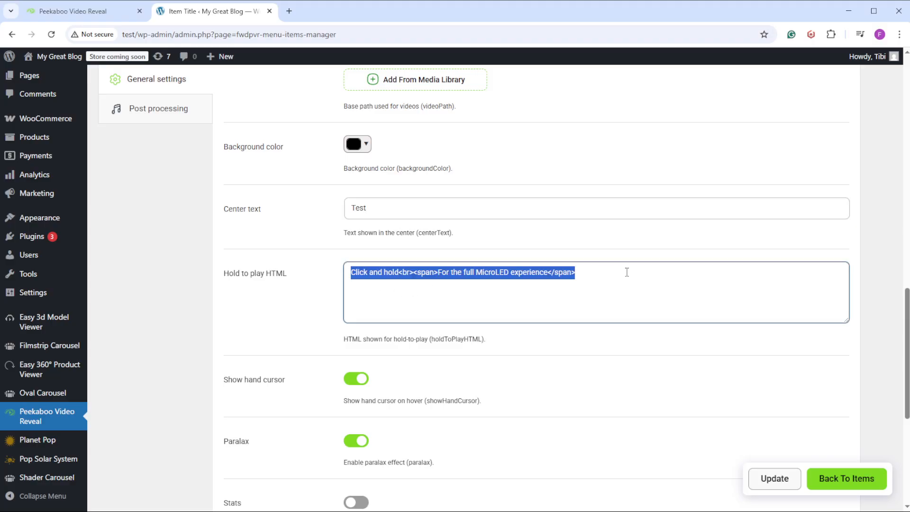
{"action": "left_click", "coordinate": [425, 290]}
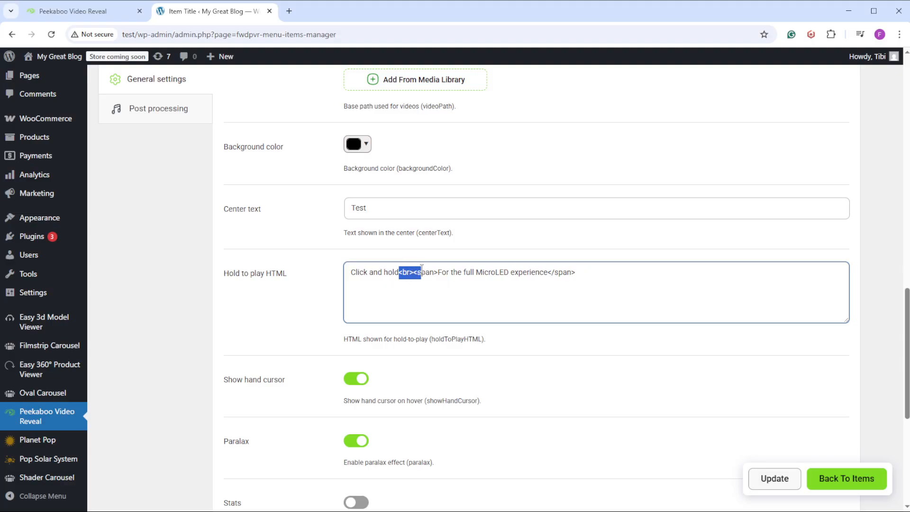
Step: Examine the span text in the Hold to play HTML field and the remaining general settings of the item
{"action": "left_click_drag", "start_coordinate": [438, 273], "coordinate": [564, 277]}
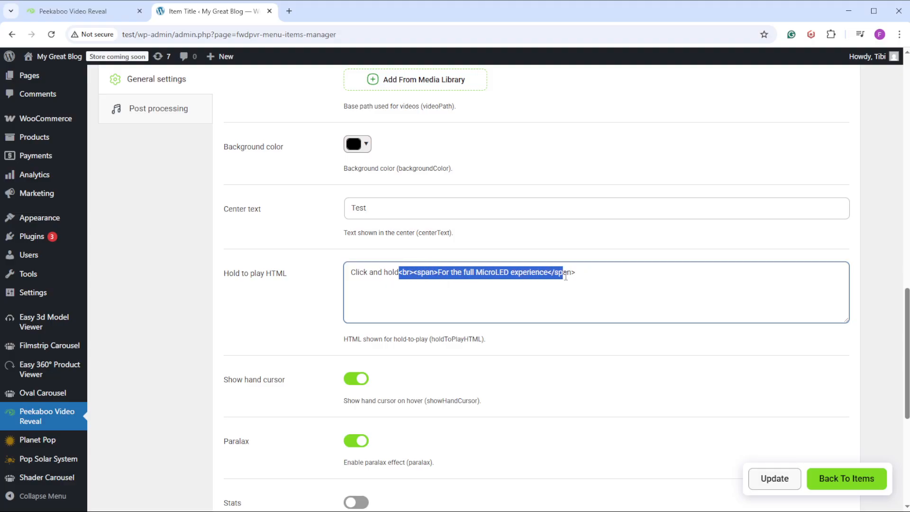
{"action": "left_click", "coordinate": [579, 290]}
{"action": "scroll", "coordinate": [332, 346], "scroll_direction": "down", "scroll_amount": 3}
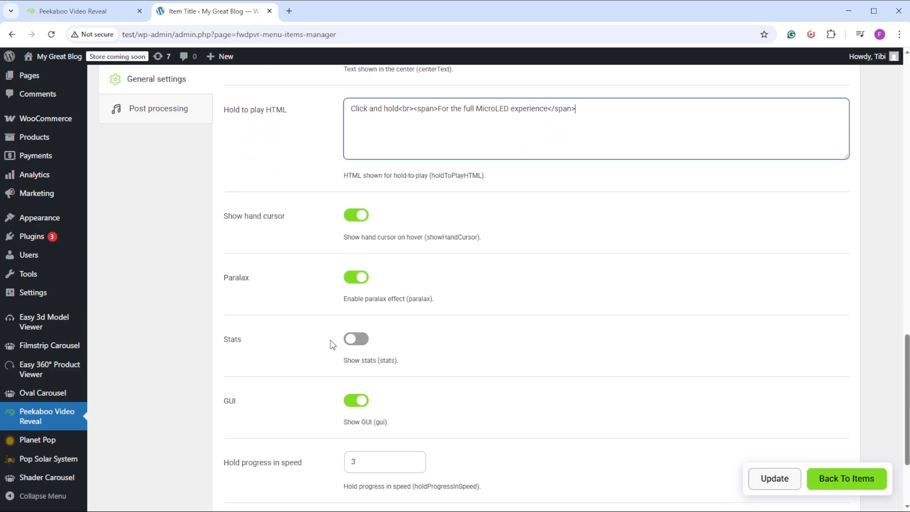
{"action": "scroll", "coordinate": [331, 346], "scroll_direction": "down", "scroll_amount": 3}
{"action": "scroll", "coordinate": [331, 346], "scroll_direction": "up", "scroll_amount": 12}
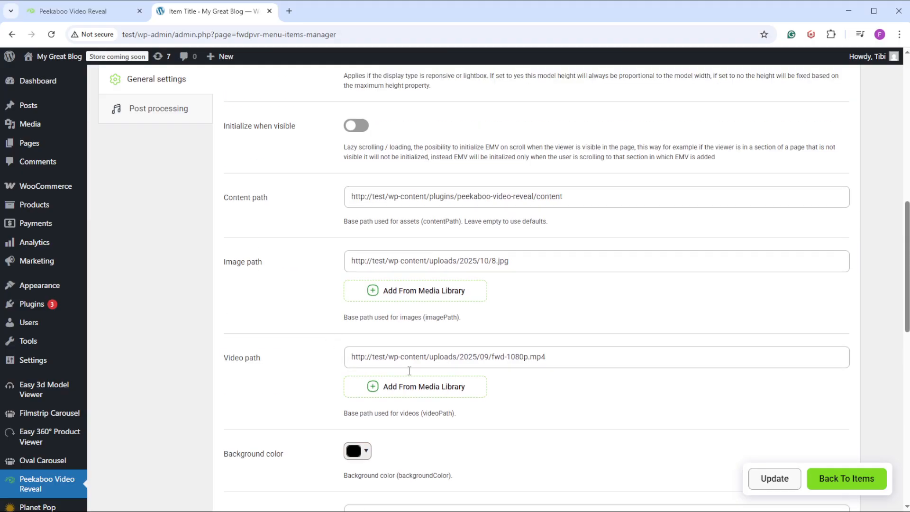
Step: Save the item's updated settings
{"action": "left_click", "coordinate": [774, 478]}
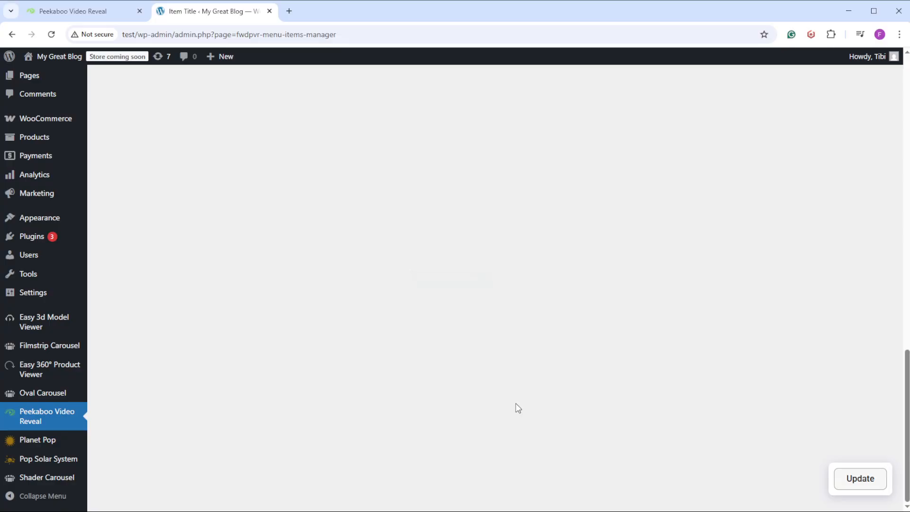
{"action": "scroll", "coordinate": [470, 378], "scroll_direction": "down", "scroll_amount": 1}
{"action": "scroll", "coordinate": [460, 360], "scroll_direction": "up", "scroll_amount": 1}
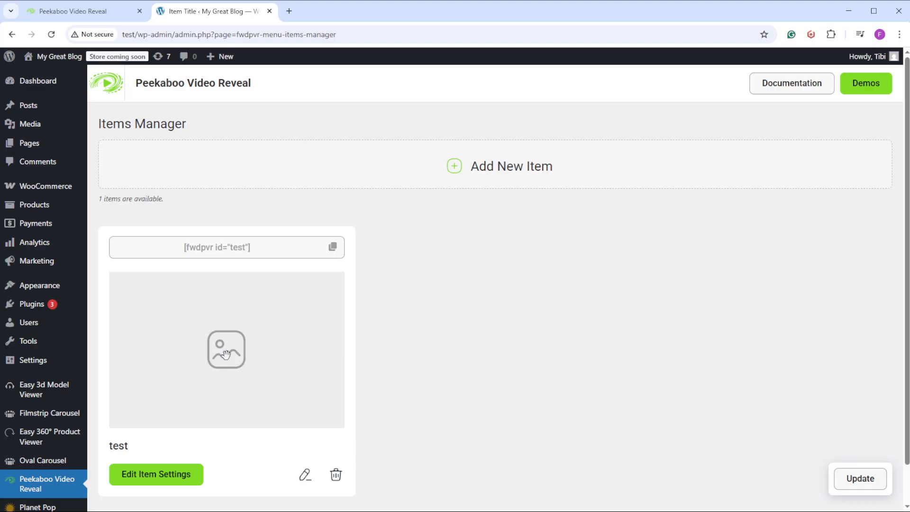
Step: Give the test item the red rose picture 8.jpg from the media library as its reference image and save the items list
{"action": "left_click", "coordinate": [304, 474]}
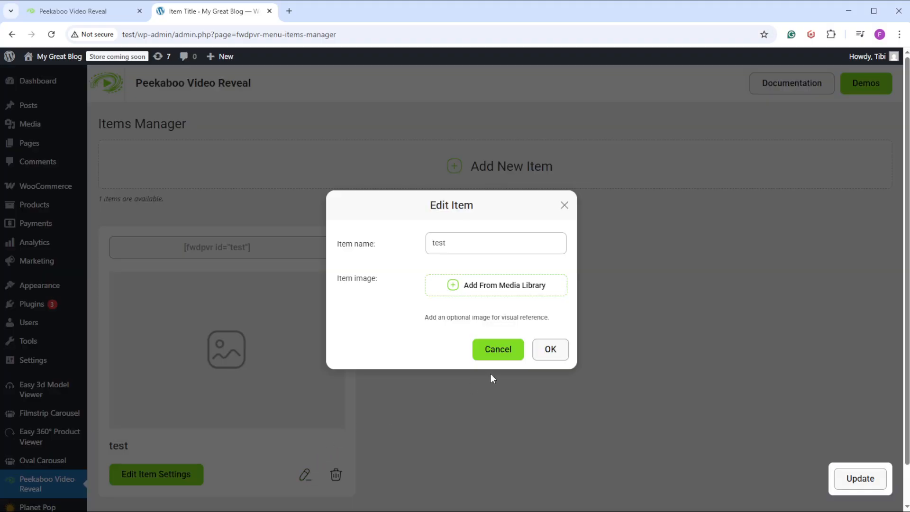
{"action": "left_click", "coordinate": [501, 289]}
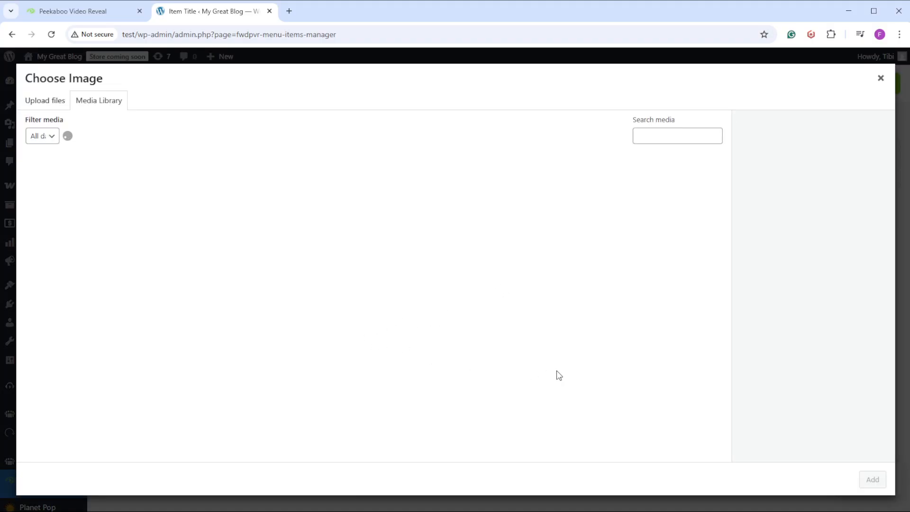
{"action": "left_click", "coordinate": [671, 212]}
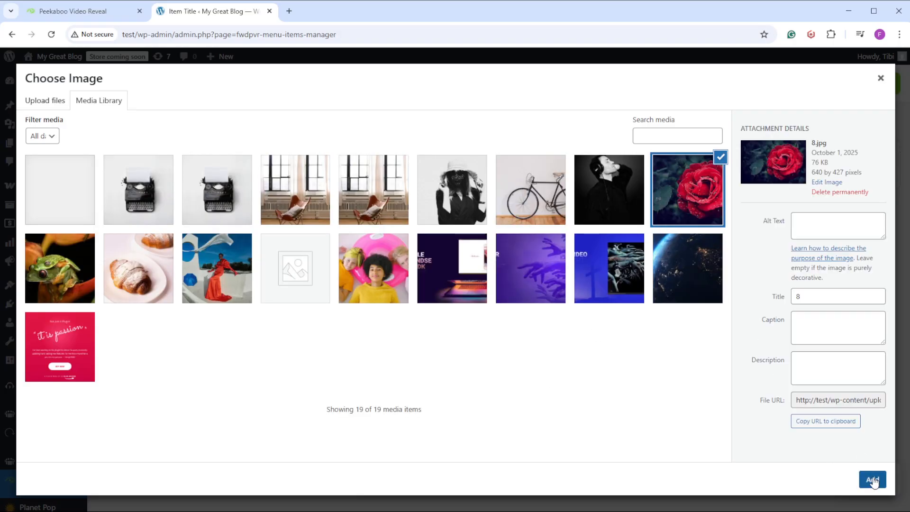
{"action": "left_click", "coordinate": [873, 479]}
{"action": "left_click", "coordinate": [555, 363]}
{"action": "scroll", "coordinate": [401, 387], "scroll_direction": "down", "scroll_amount": 2}
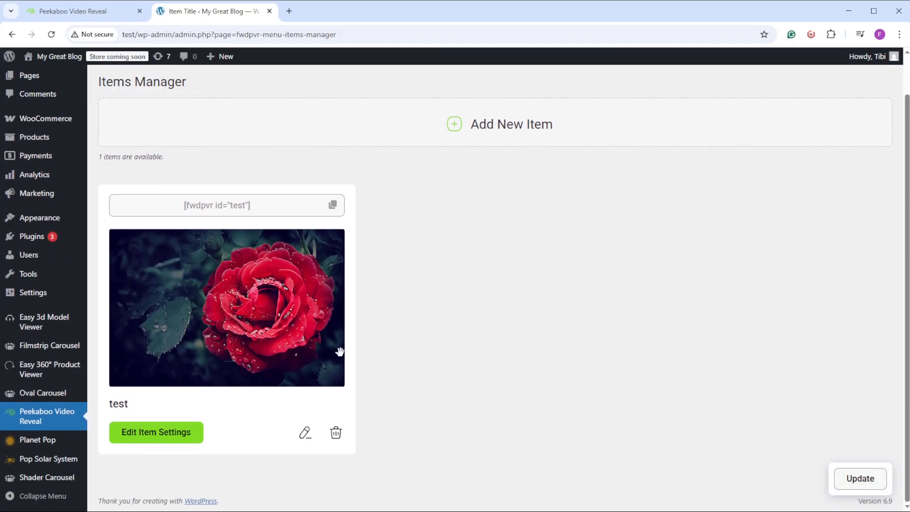
{"action": "left_click", "coordinate": [848, 478]}
{"action": "scroll", "coordinate": [413, 344], "scroll_direction": "up", "scroll_amount": 2}
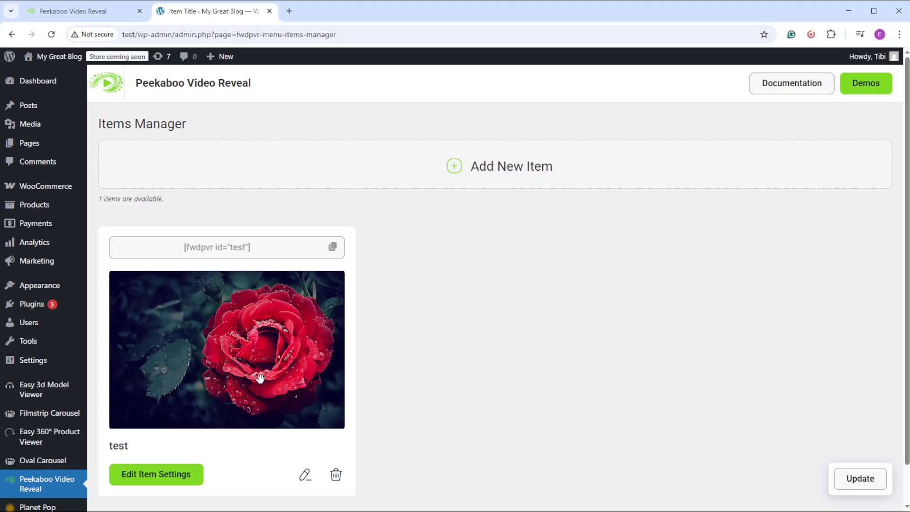
Step: Add a new item named test2 without an image, and delete that item again
{"action": "left_click", "coordinate": [503, 167]}
{"action": "left_click", "coordinate": [501, 243]}
{"action": "left_click_drag", "start_coordinate": [462, 246], "coordinate": [376, 245]}
{"action": "type", "text": "et"}
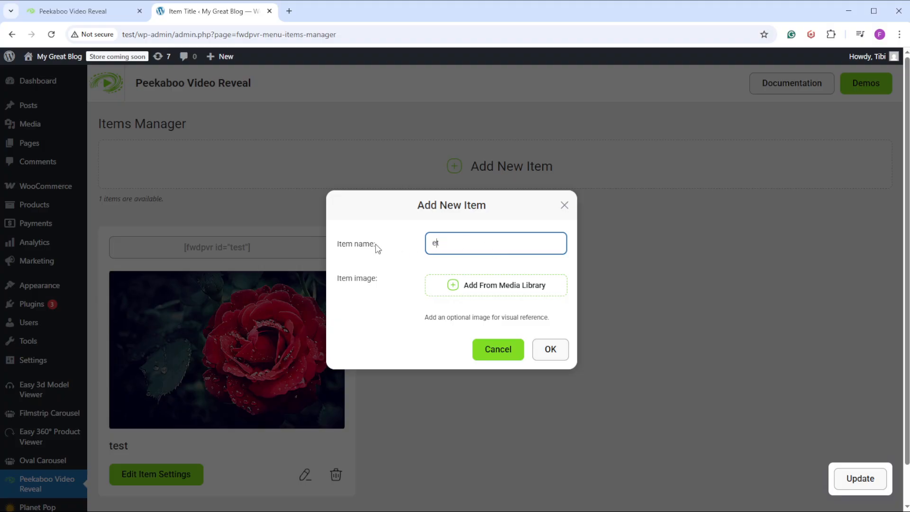
{"action": "key", "text": "ctrl+a"}
{"action": "type", "text": "te"}
{"action": "left_click", "coordinate": [550, 349]}
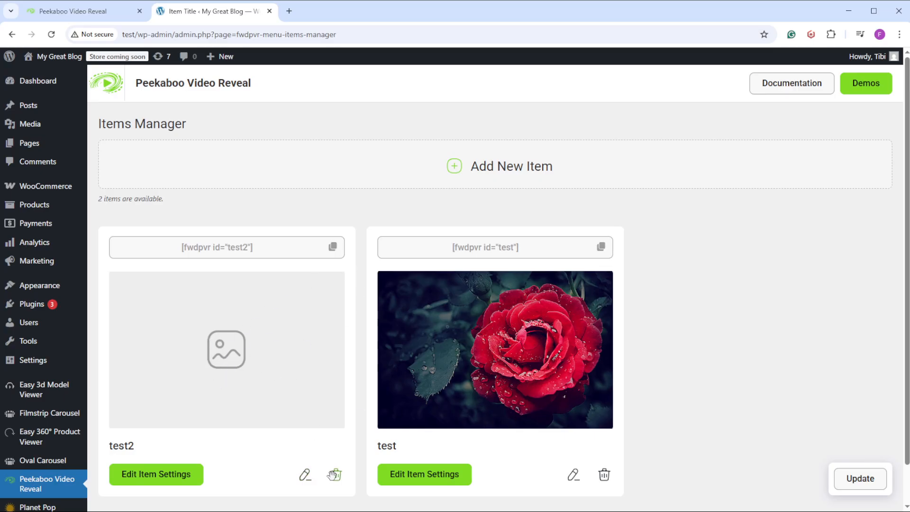
{"action": "left_click", "coordinate": [334, 475]}
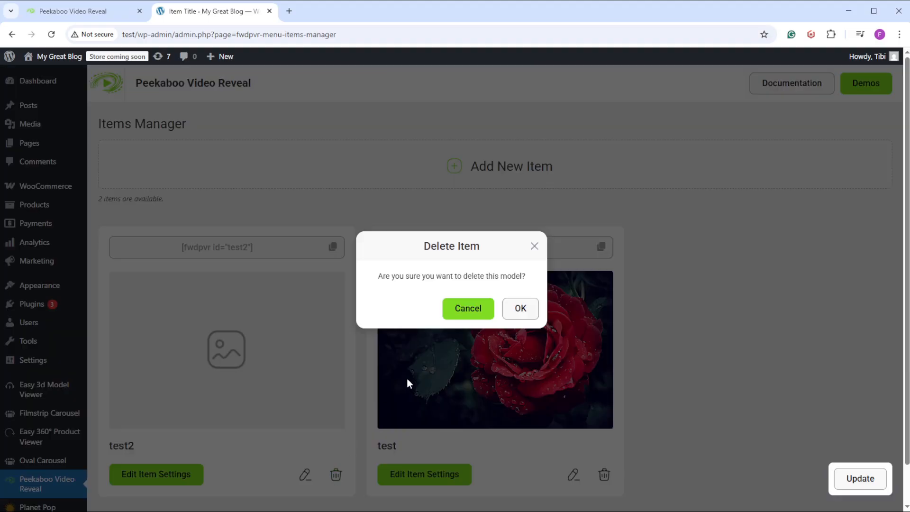
{"action": "left_click", "coordinate": [521, 308]}
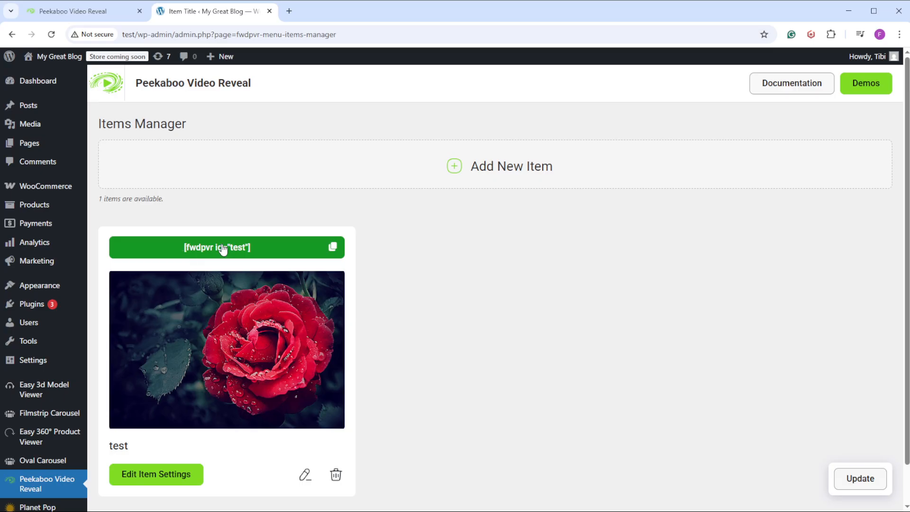
Step: Copy the test item's shortcode and open the Sample Page for editing
{"action": "left_click", "coordinate": [250, 250]}
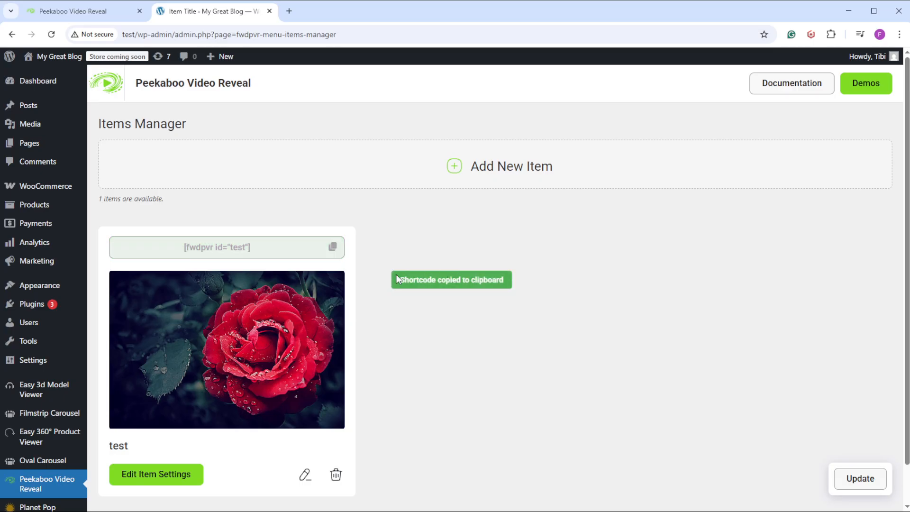
{"action": "left_click", "coordinate": [45, 143]}
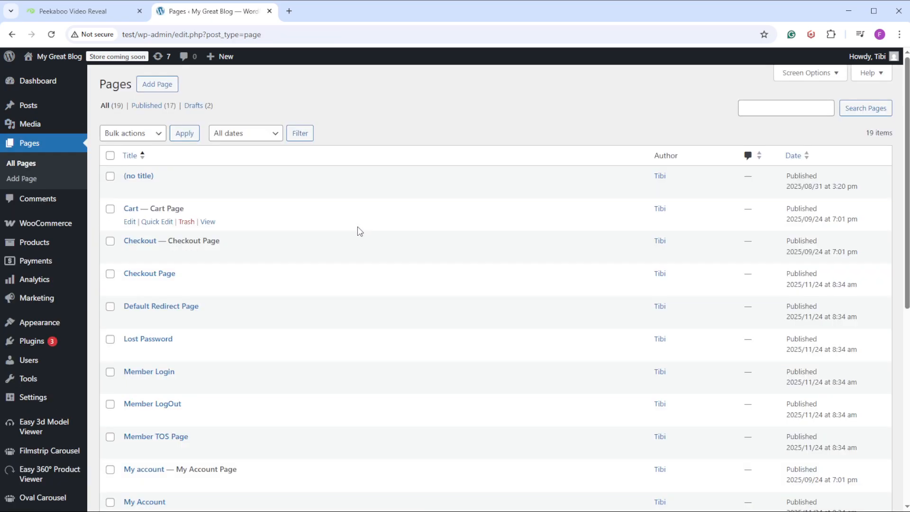
{"action": "scroll", "coordinate": [360, 231], "scroll_direction": "down", "scroll_amount": 7}
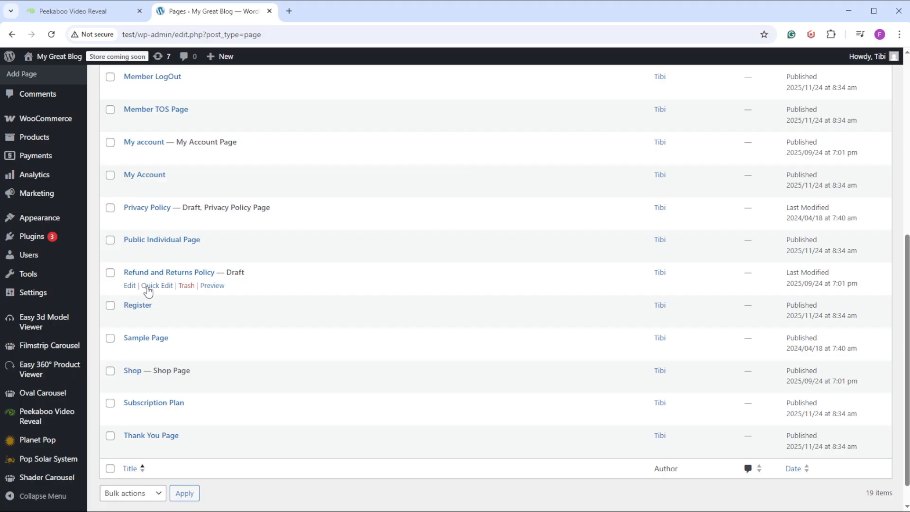
{"action": "left_click", "coordinate": [130, 351]}
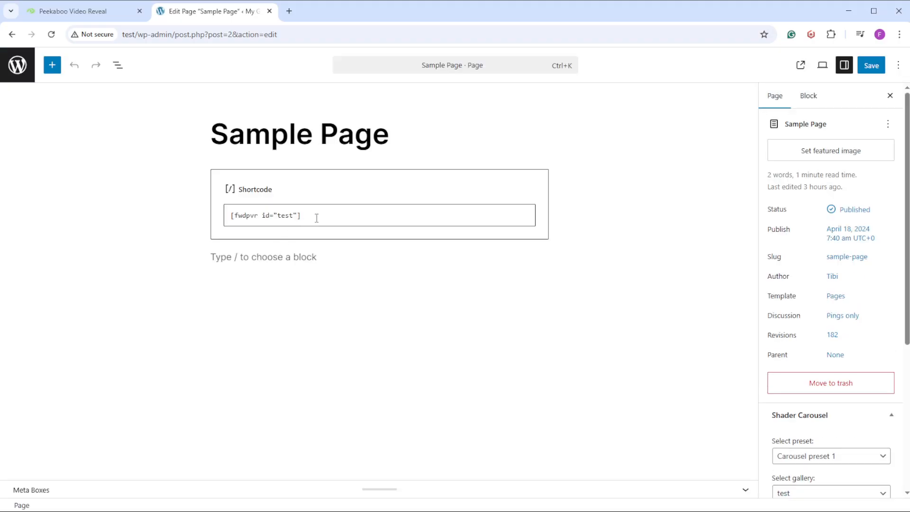
Step: Check that the Shortcode block on the Sample Page contains [fwdpvr id="test"] and save the page
{"action": "left_click", "coordinate": [311, 220]}
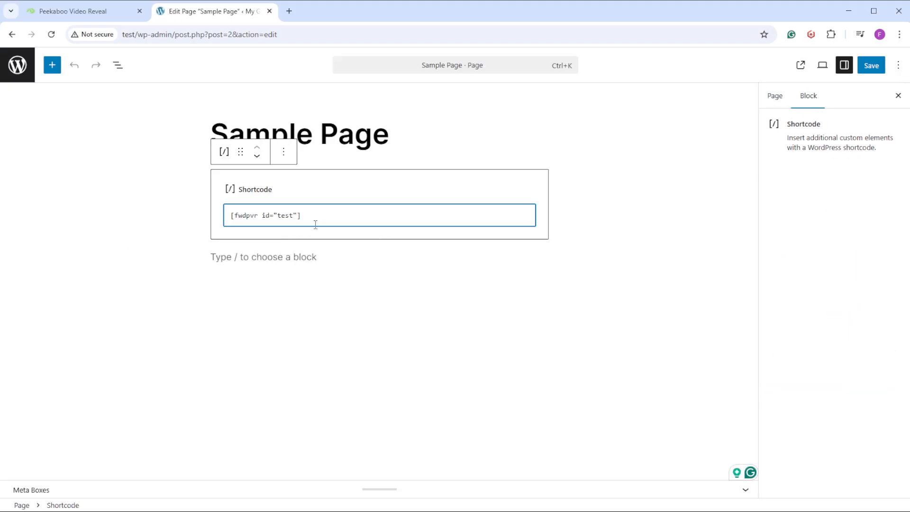
{"action": "left_click", "coordinate": [280, 293]}
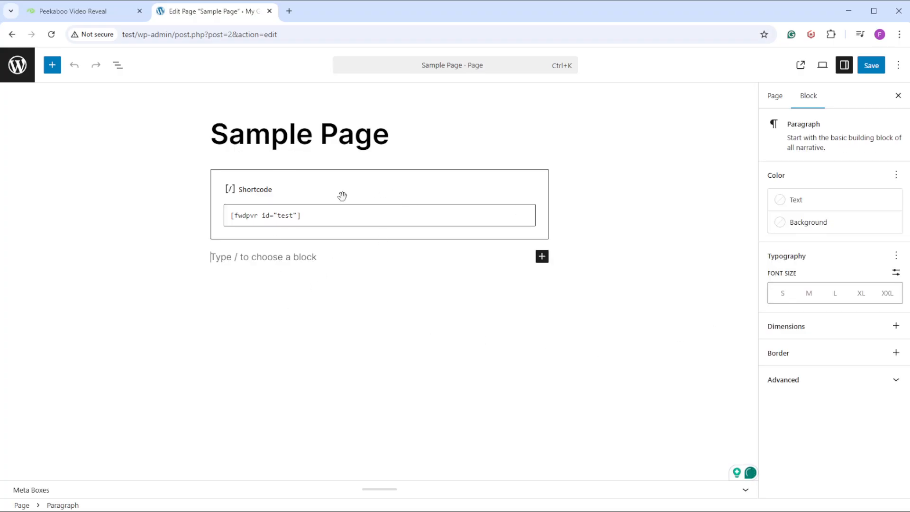
{"action": "triple_click", "coordinate": [331, 218]}
{"action": "left_click", "coordinate": [373, 325]}
{"action": "left_click", "coordinate": [873, 66]}
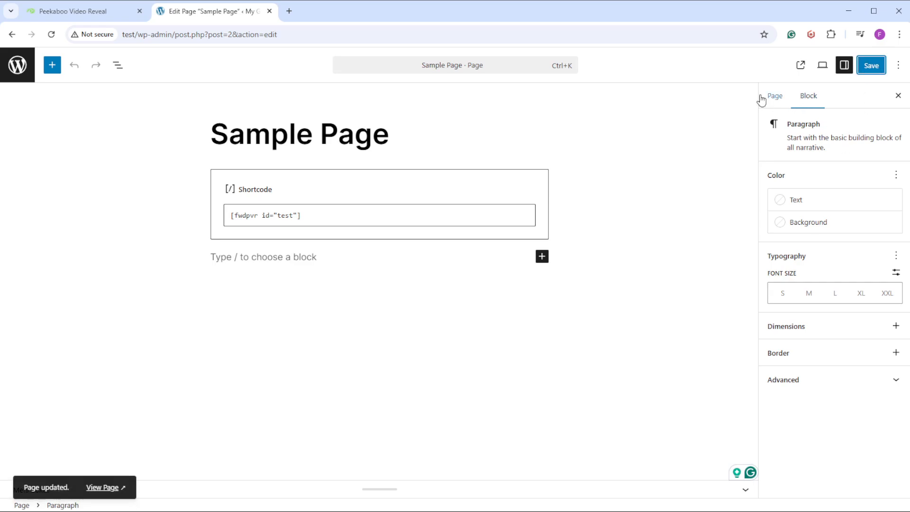
Step: View the published Sample Page and hold on the rose image to play the reveal video
{"action": "left_click", "coordinate": [804, 67]}
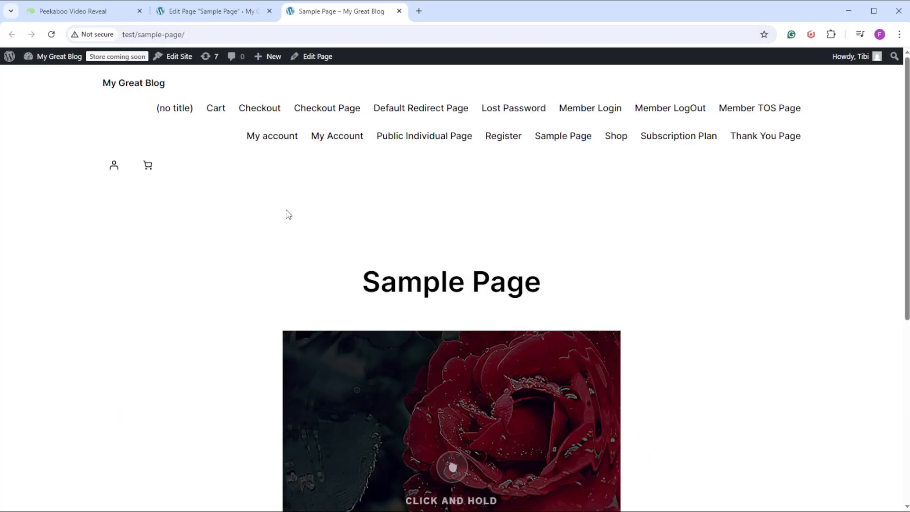
{"action": "scroll", "coordinate": [182, 251], "scroll_direction": "down", "scroll_amount": 3}
{"action": "scroll", "coordinate": [182, 252], "scroll_direction": "up", "scroll_amount": 1}
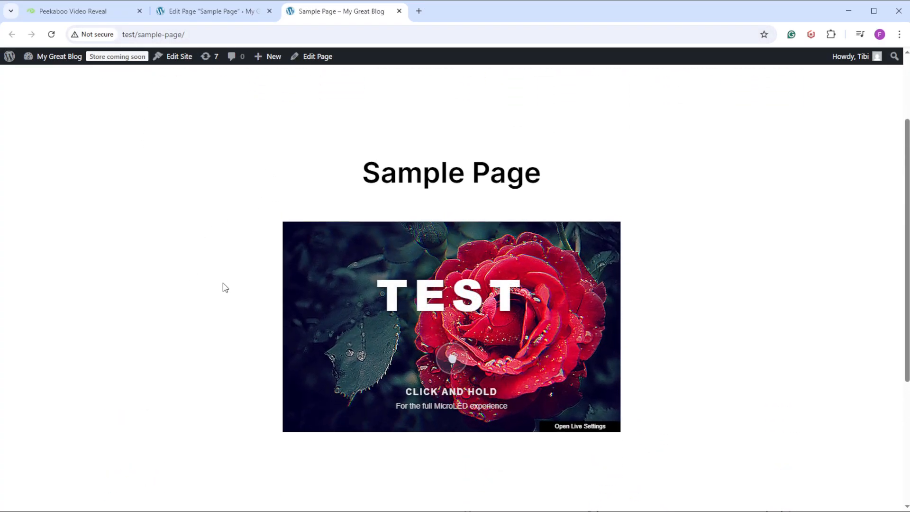
{"action": "mouse_move", "coordinate": [446, 326]}
{"action": "left_mouse_down"}
{"action": "mouse_move", "coordinate": [465, 334]}
{"action": "mouse_move", "coordinate": [465, 325]}
{"action": "left_mouse_up"}
{"action": "left_click", "coordinate": [446, 326]}
{"action": "left_click", "coordinate": [446, 326]}
{"action": "scroll", "coordinate": [436, 321], "scroll_direction": "down", "scroll_amount": 5}
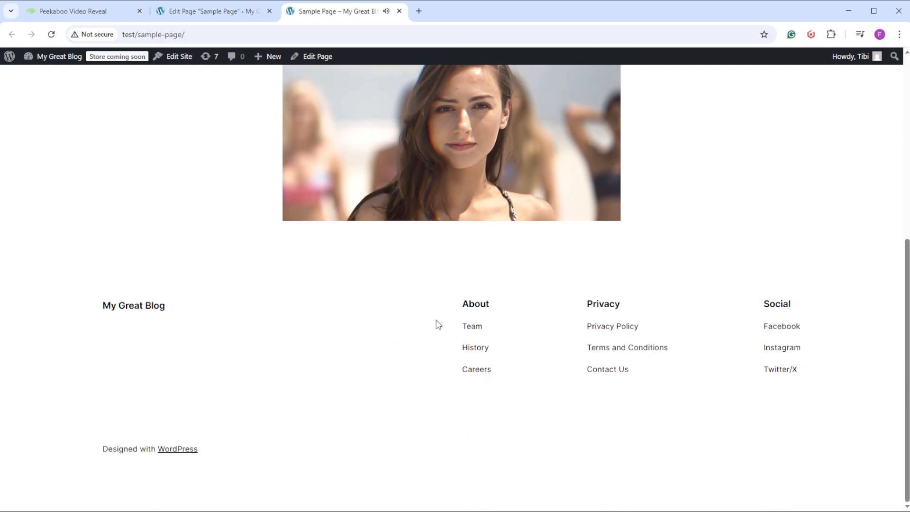
{"action": "scroll", "coordinate": [304, 296], "scroll_direction": "up", "scroll_amount": 7}
Step: Reload the Sample Page, review the embedded reveal effect and open its Live Settings
{"action": "left_click", "coordinate": [52, 35]}
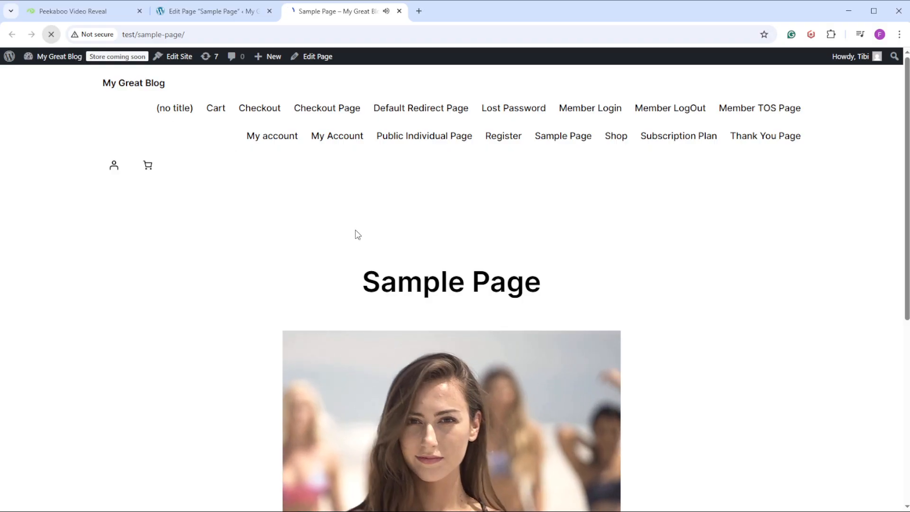
{"action": "scroll", "coordinate": [266, 223], "scroll_direction": "down", "scroll_amount": 3}
{"action": "scroll", "coordinate": [226, 224], "scroll_direction": "up", "scroll_amount": 1}
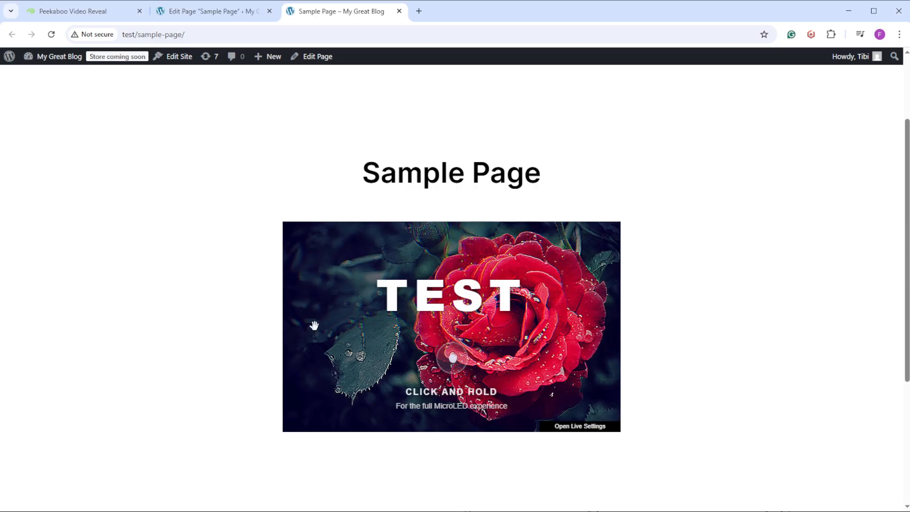
{"action": "scroll", "coordinate": [228, 265], "scroll_direction": "up", "scroll_amount": 3}
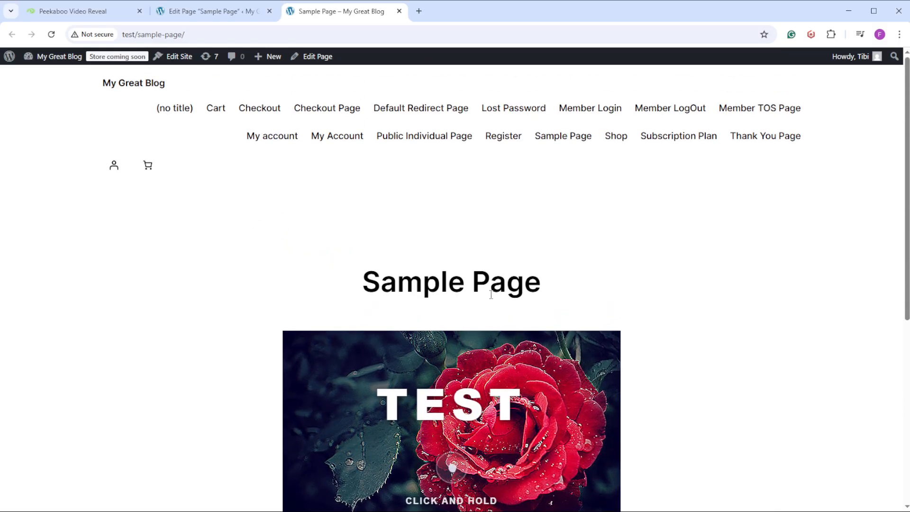
{"action": "scroll", "coordinate": [270, 280], "scroll_direction": "down", "scroll_amount": 2}
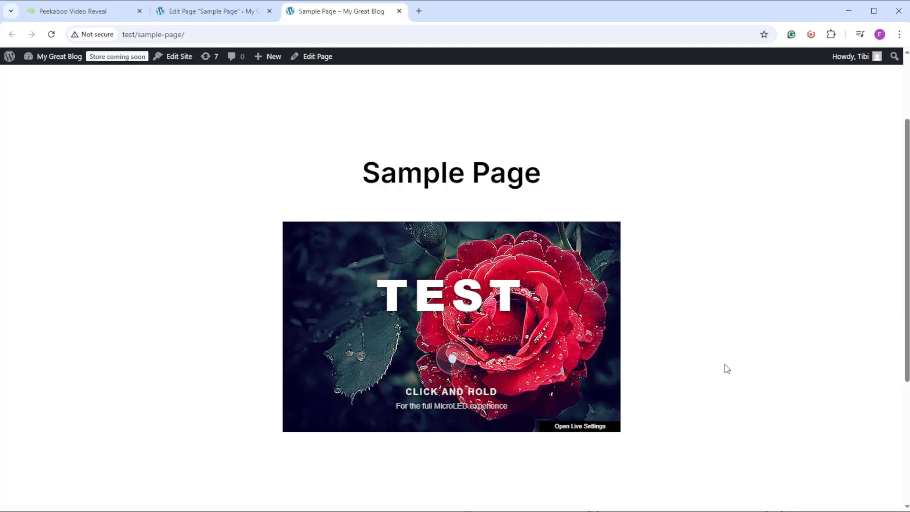
{"action": "scroll", "coordinate": [528, 376], "scroll_direction": "down", "scroll_amount": 3}
{"action": "scroll", "coordinate": [539, 376], "scroll_direction": "up", "scroll_amount": 3}
{"action": "left_click", "coordinate": [574, 428]}
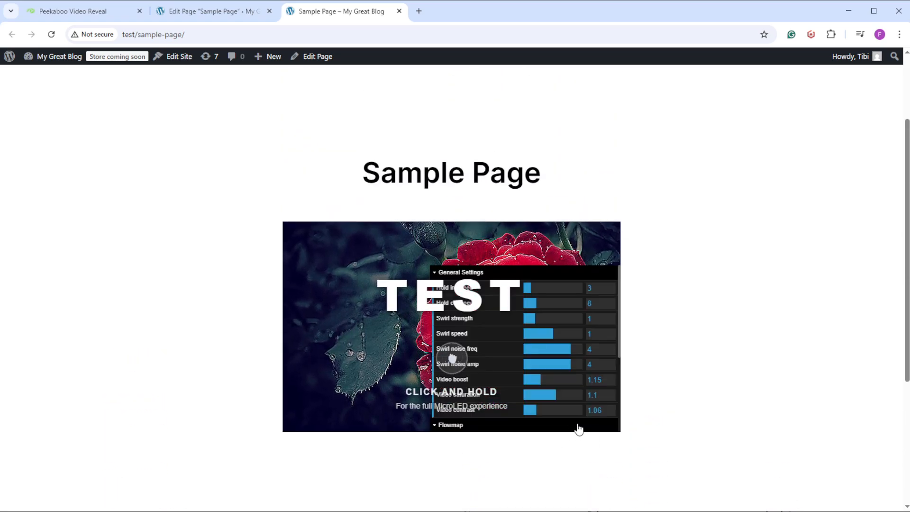
Step: Return to the Peekaboo Video Reveal items manager and open the test item's general settings
{"action": "left_click", "coordinate": [195, 12]}
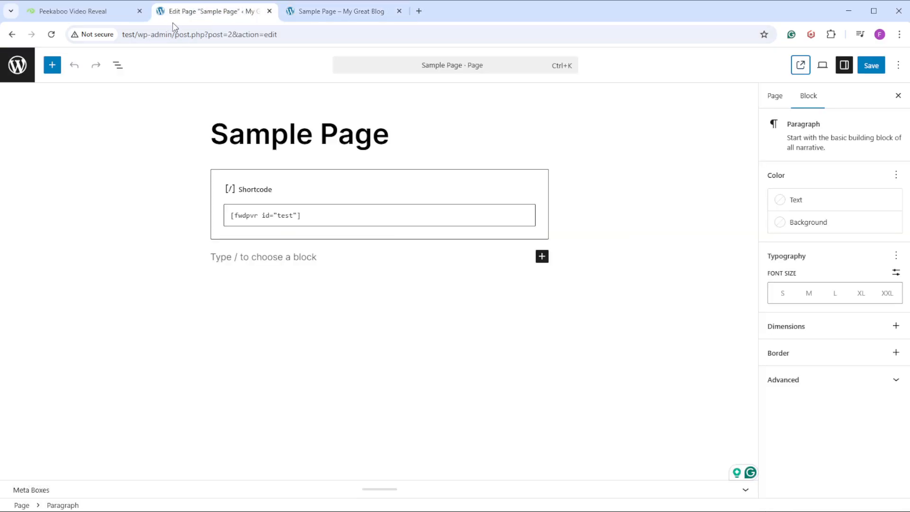
{"action": "left_click", "coordinate": [19, 66]}
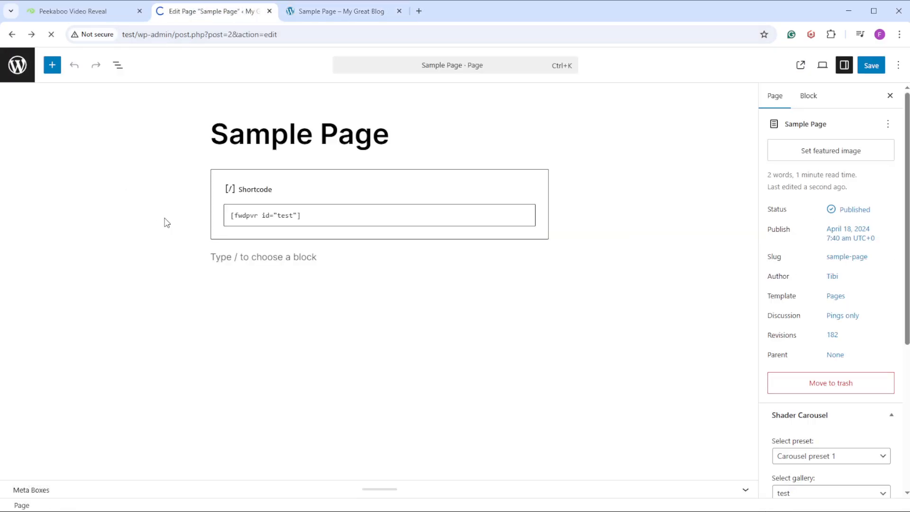
{"action": "scroll", "coordinate": [69, 429], "scroll_direction": "down", "scroll_amount": 1}
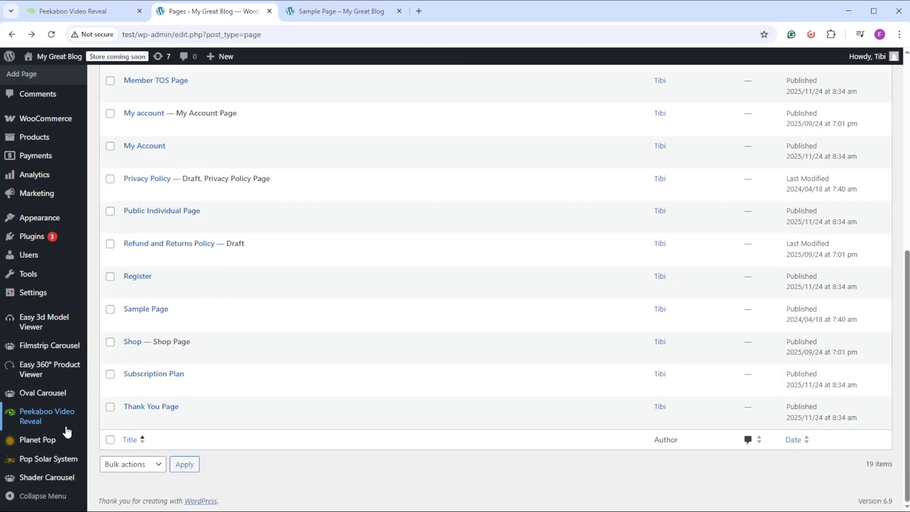
{"action": "left_click", "coordinate": [63, 422]}
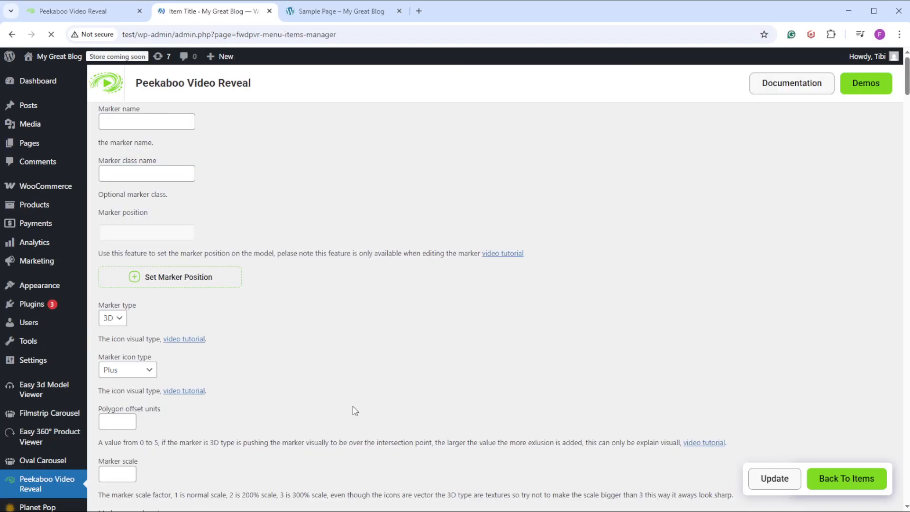
{"action": "scroll", "coordinate": [220, 364], "scroll_direction": "down", "scroll_amount": 2}
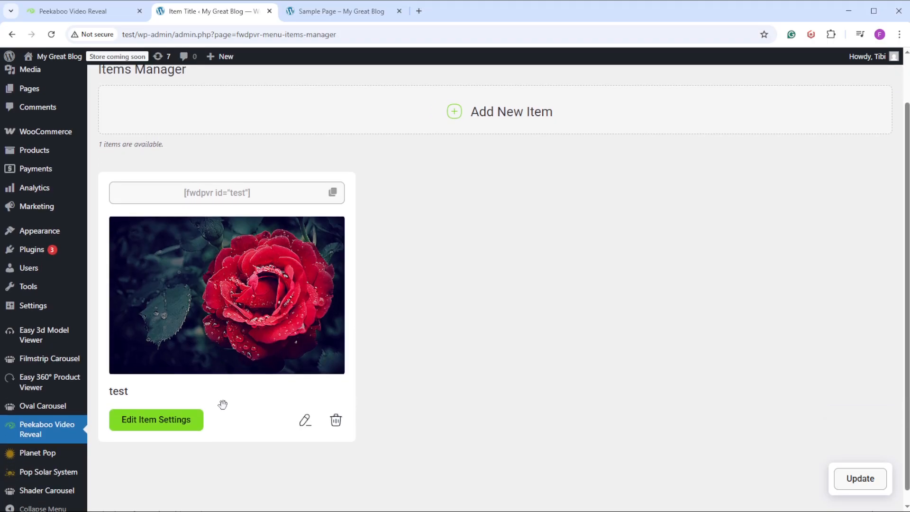
{"action": "left_click", "coordinate": [190, 427]}
{"action": "scroll", "coordinate": [299, 374], "scroll_direction": "down", "scroll_amount": 15}
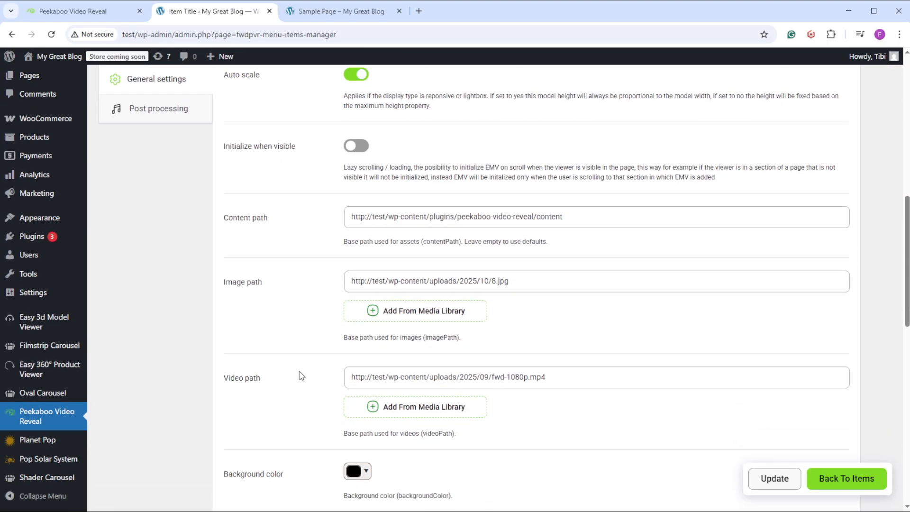
Step: Turn off the GUI option in the test item's general settings and update the item
{"action": "scroll", "coordinate": [304, 369], "scroll_direction": "down", "scroll_amount": 7}
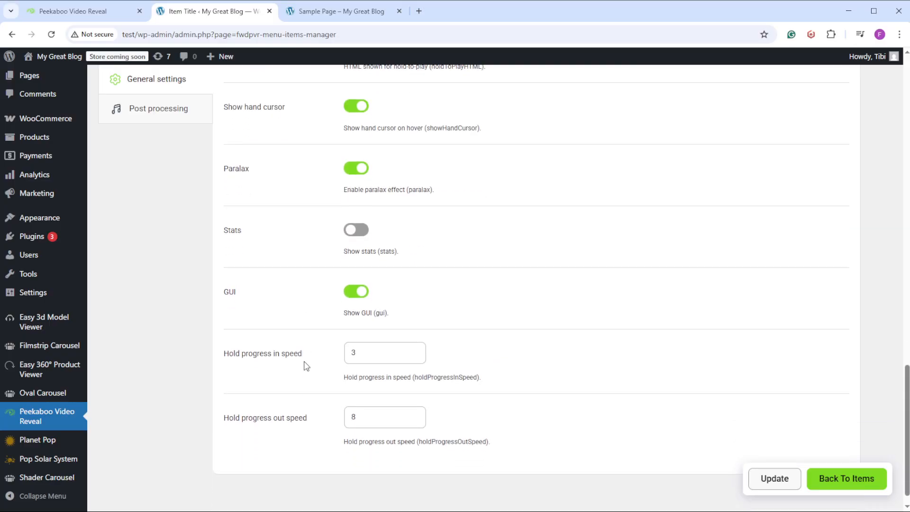
{"action": "left_click", "coordinate": [356, 291]}
{"action": "left_click", "coordinate": [773, 480]}
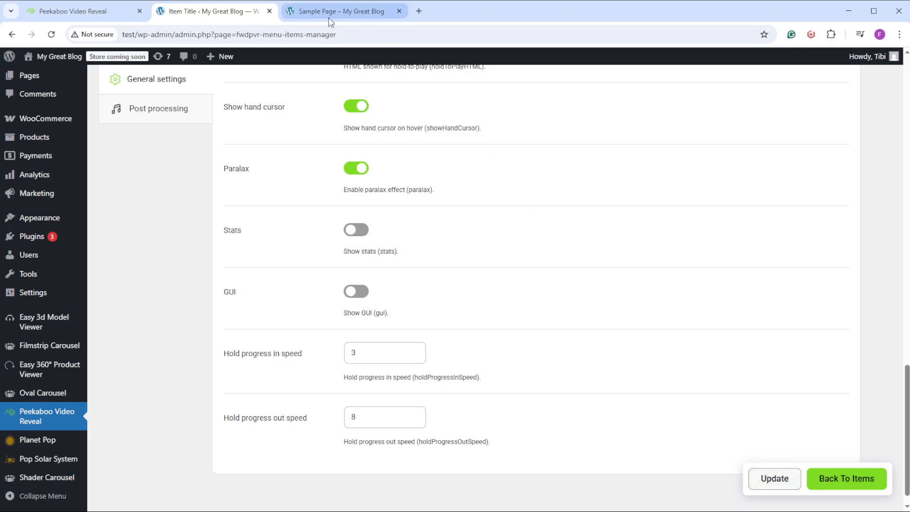
Step: Reload the published Sample Page and hold on the rose image repeatedly to test the video reveal
{"action": "left_click", "coordinate": [330, 19]}
{"action": "left_click", "coordinate": [50, 34]}
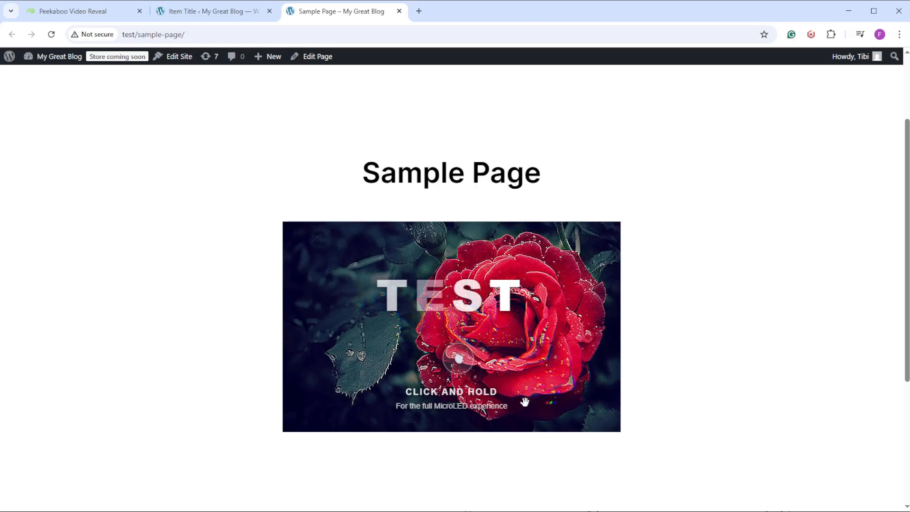
{"action": "left_click", "coordinate": [451, 345]}
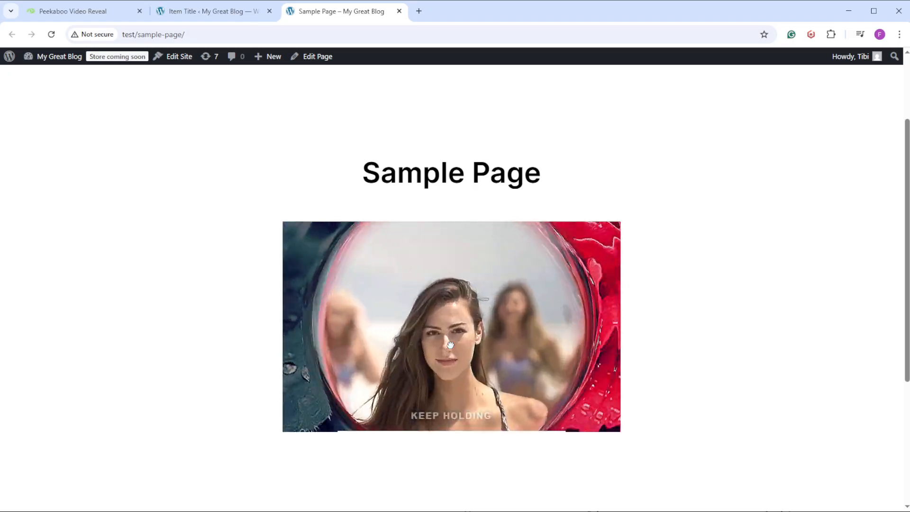
{"action": "left_click", "coordinate": [450, 341]}
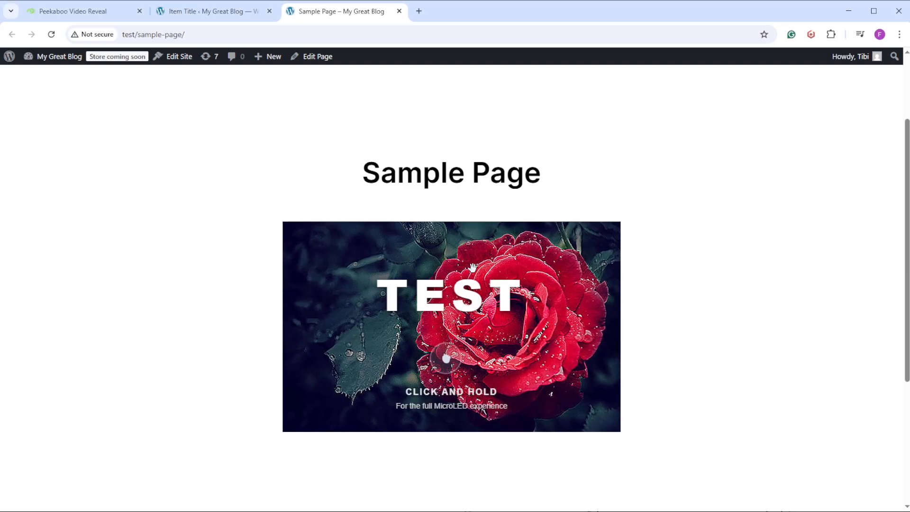
{"action": "left_click_drag", "start_coordinate": [465, 327], "coordinate": [430, 327]}
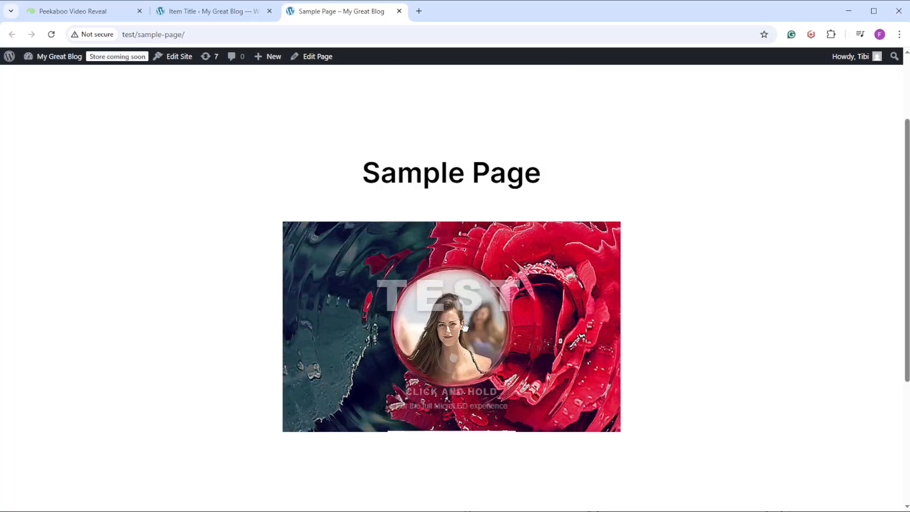
{"action": "left_click", "coordinate": [430, 346]}
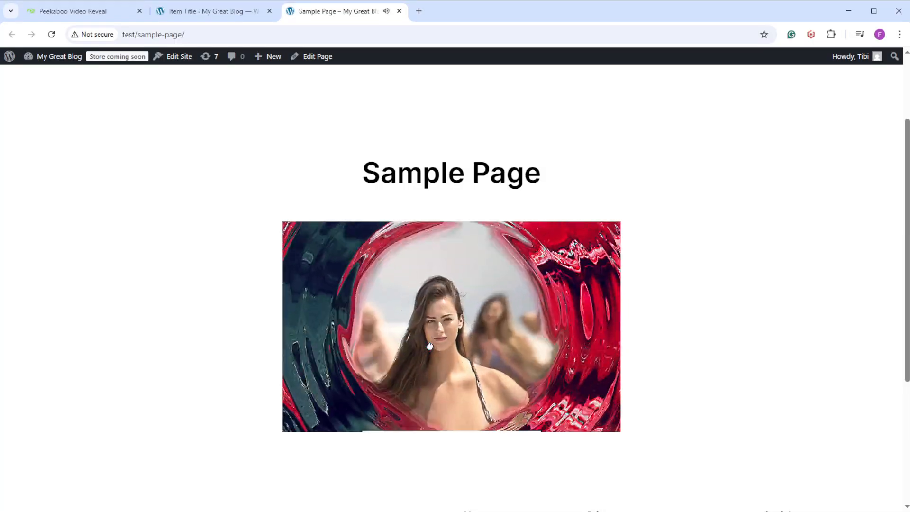
{"action": "left_click", "coordinate": [430, 346]}
{"action": "left_click", "coordinate": [430, 346]}
{"action": "left_click", "coordinate": [429, 347]}
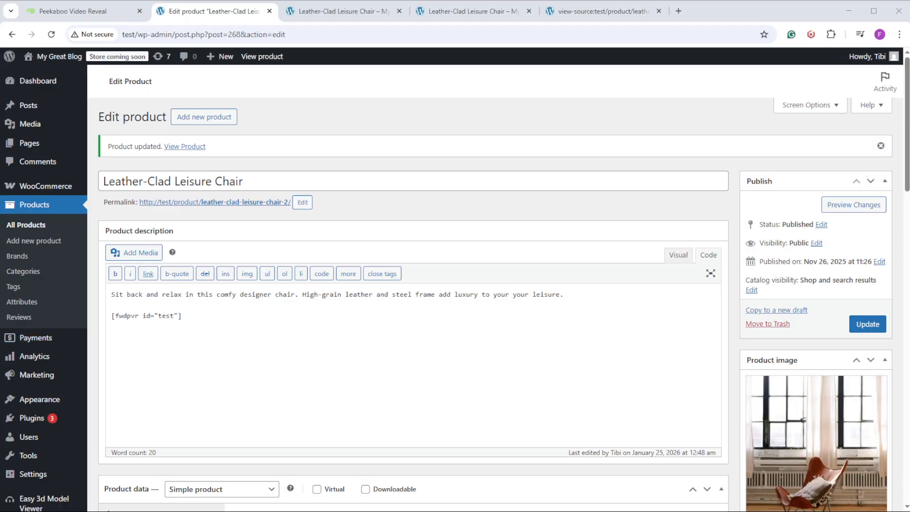
Step: Compare the Leather-Clad Leisure Chair's original product page with its editor and highlight the [fwdpvr id="test"] shortcode in the product description
{"action": "left_click", "coordinate": [319, 13]}
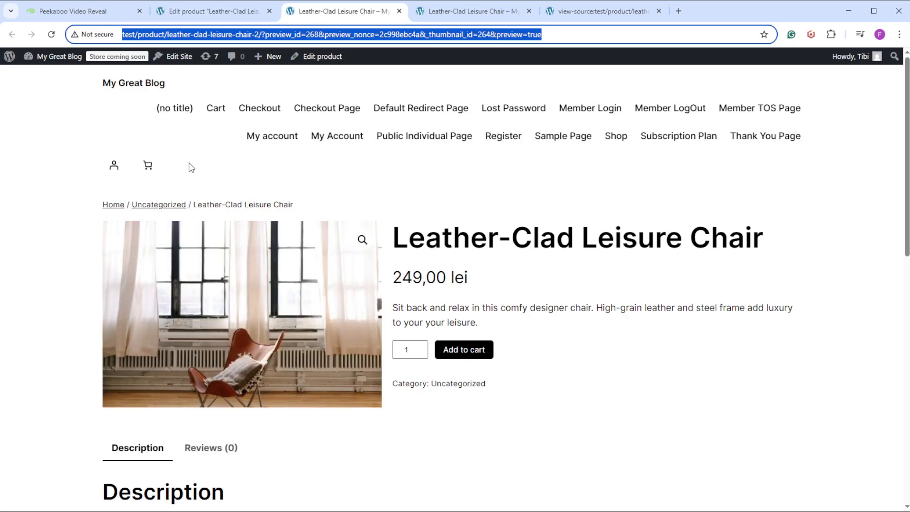
{"action": "left_click", "coordinate": [207, 16]}
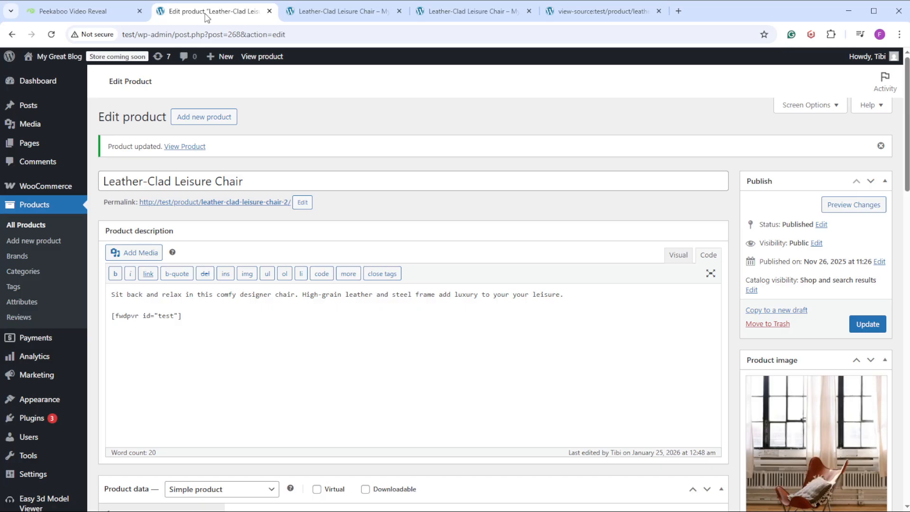
{"action": "left_click", "coordinate": [334, 12]}
{"action": "mouse_move", "coordinate": [286, 291]}
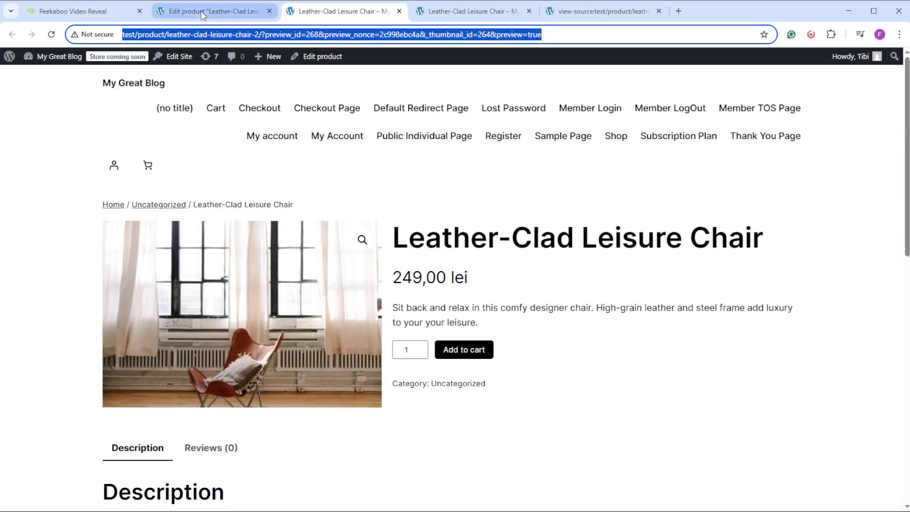
{"action": "left_click", "coordinate": [203, 16]}
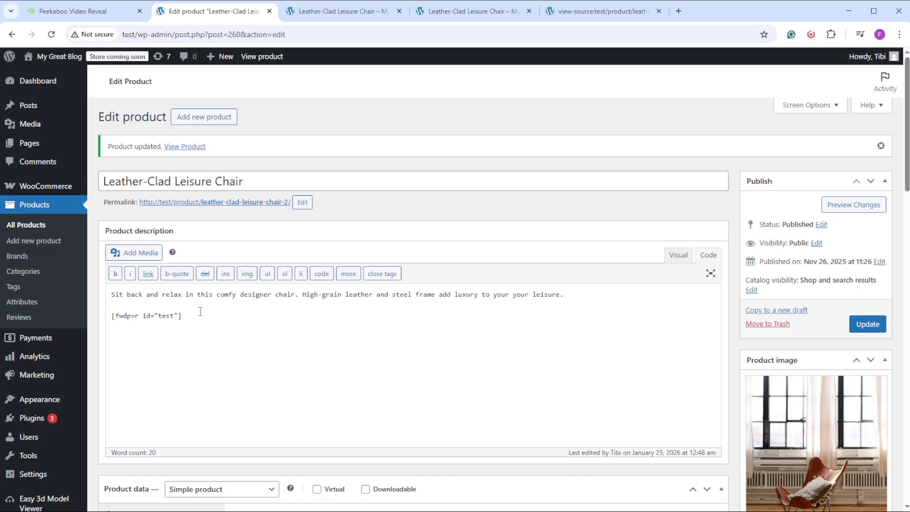
{"action": "left_click_drag", "start_coordinate": [179, 315], "coordinate": [109, 315]}
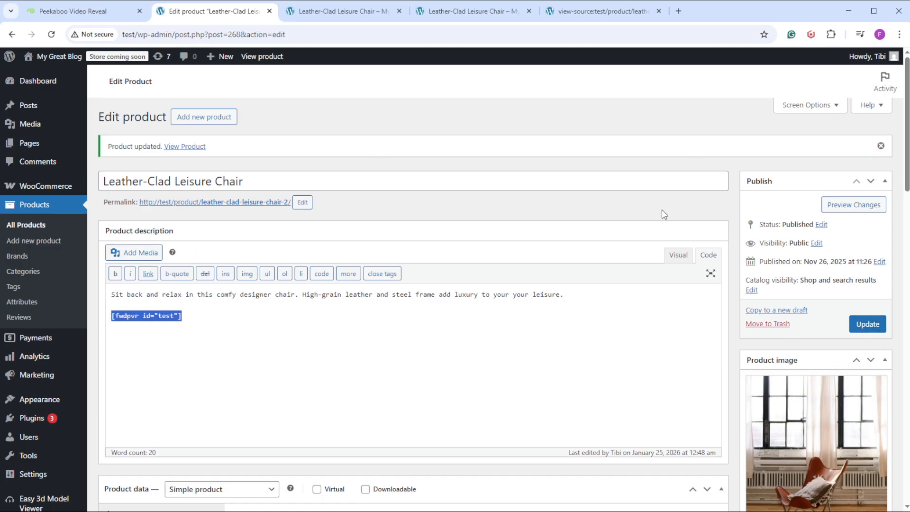
Step: View the Leather-Clad Leisure Chair page with the embedded reveal, hold on its rose image to play the video and look through the page
{"action": "left_click", "coordinate": [489, 11]}
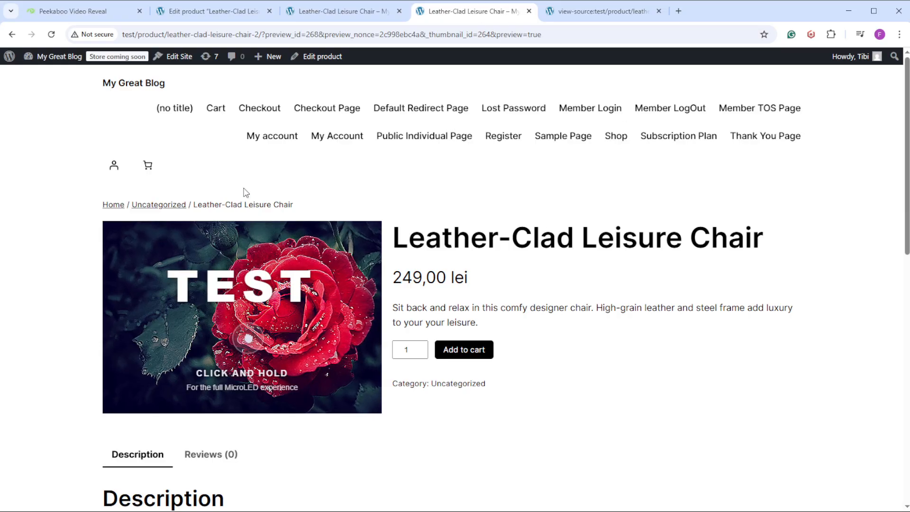
{"action": "left_click_drag", "start_coordinate": [238, 335], "coordinate": [238, 335]}
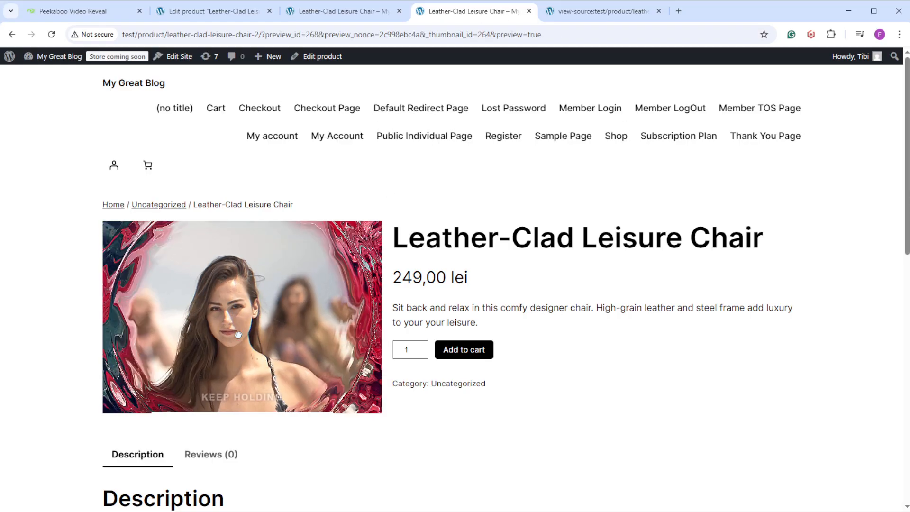
{"action": "left_click", "coordinate": [238, 335]}
{"action": "scroll", "coordinate": [143, 342], "scroll_direction": "down", "scroll_amount": 3}
{"action": "scroll", "coordinate": [143, 341], "scroll_direction": "down", "scroll_amount": 8}
{"action": "scroll", "coordinate": [184, 309], "scroll_direction": "up", "scroll_amount": 12}
{"action": "left_click_drag", "start_coordinate": [238, 280], "coordinate": [238, 279]}
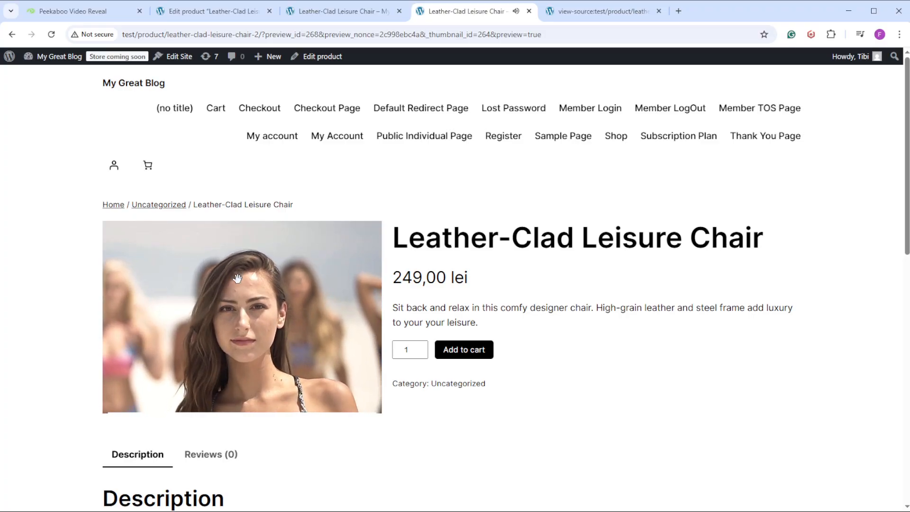
{"action": "scroll", "coordinate": [314, 313], "scroll_direction": "down", "scroll_amount": 5}
{"action": "scroll", "coordinate": [313, 313], "scroll_direction": "down", "scroll_amount": 5}
{"action": "scroll", "coordinate": [321, 325], "scroll_direction": "up", "scroll_amount": 15}
{"action": "left_click_drag", "start_coordinate": [245, 318], "coordinate": [243, 319]}
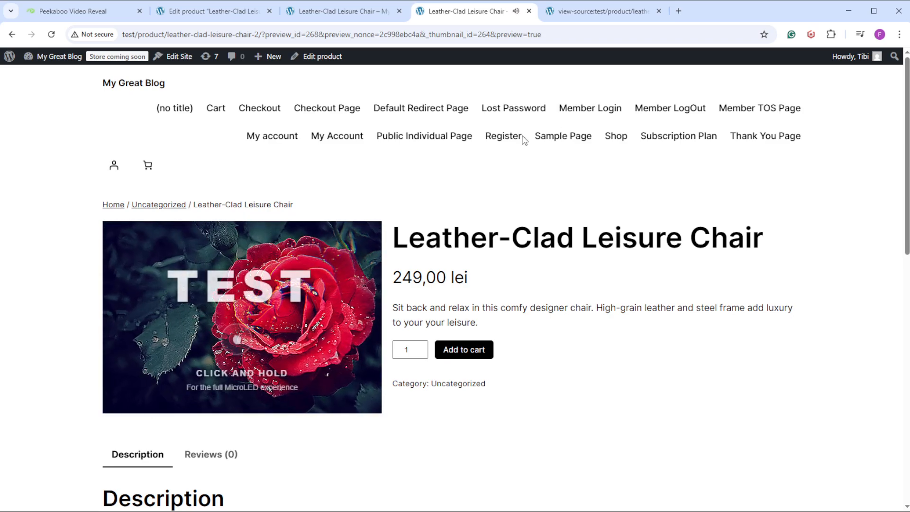